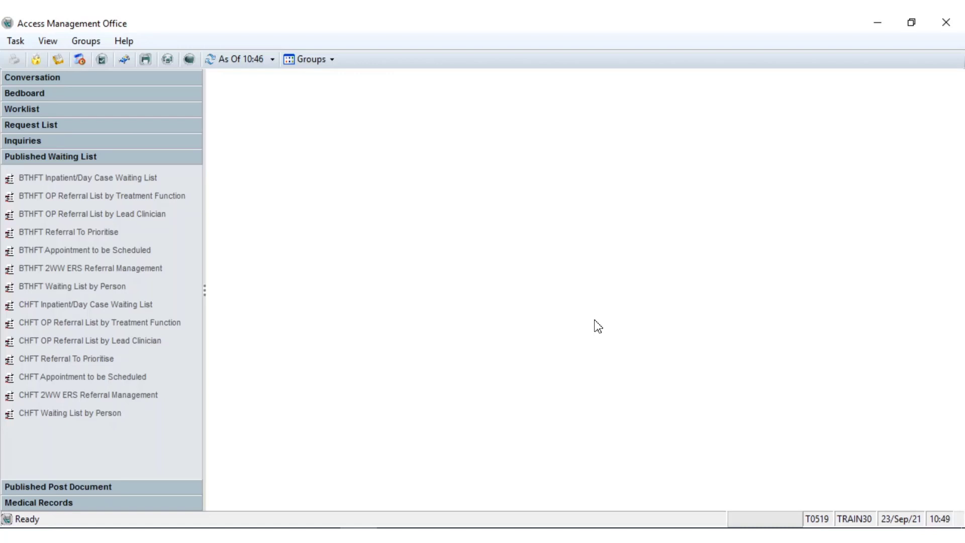
Step: Open the published waiting list BTHFT Appointment to be Scheduled
left_click(38, 158)
left_click(38, 158)
left_click(79, 250)
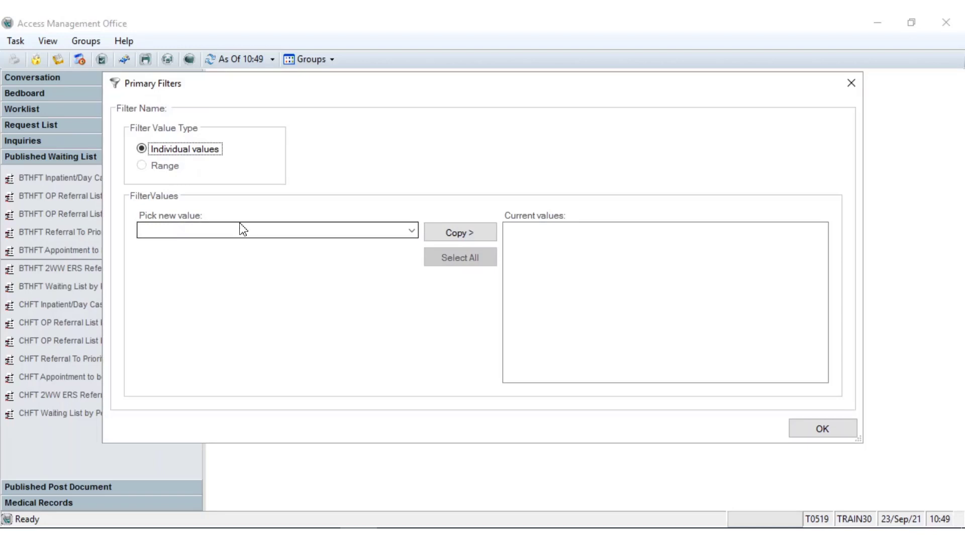
Step: Filter the waiting list by Cardiology as an individual value and apply the primary filter
left_click(411, 229)
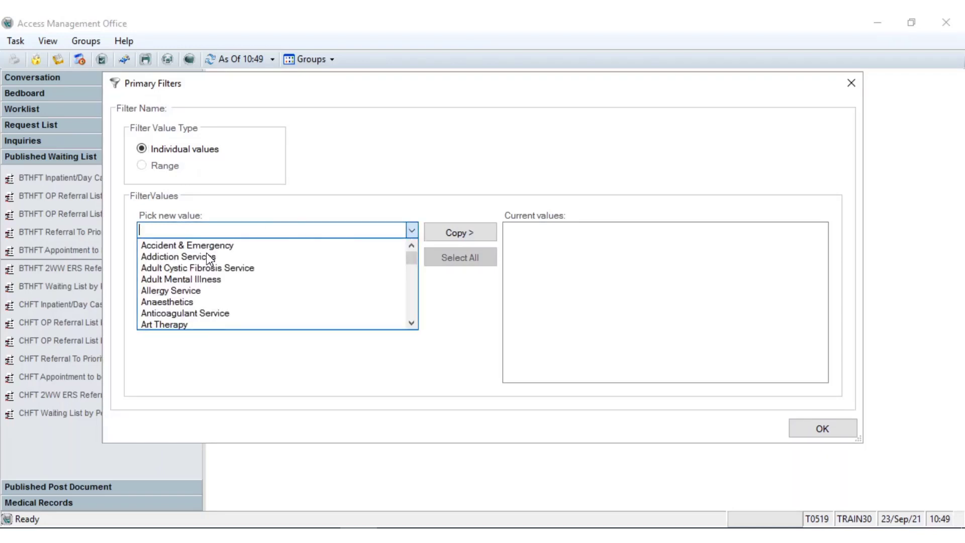
left_click(412, 324)
double_click(412, 324)
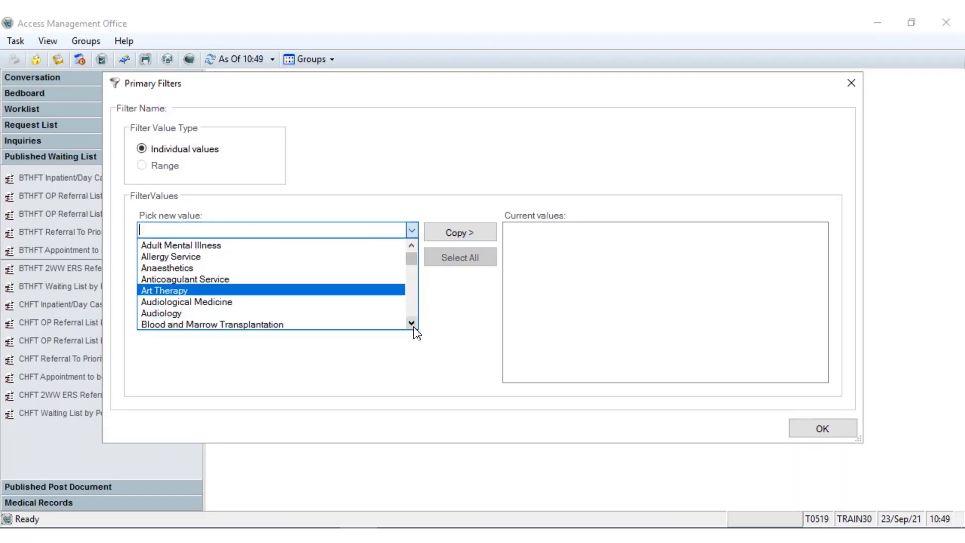
double_click(413, 325)
double_click(413, 324)
left_click(413, 324)
double_click(413, 324)
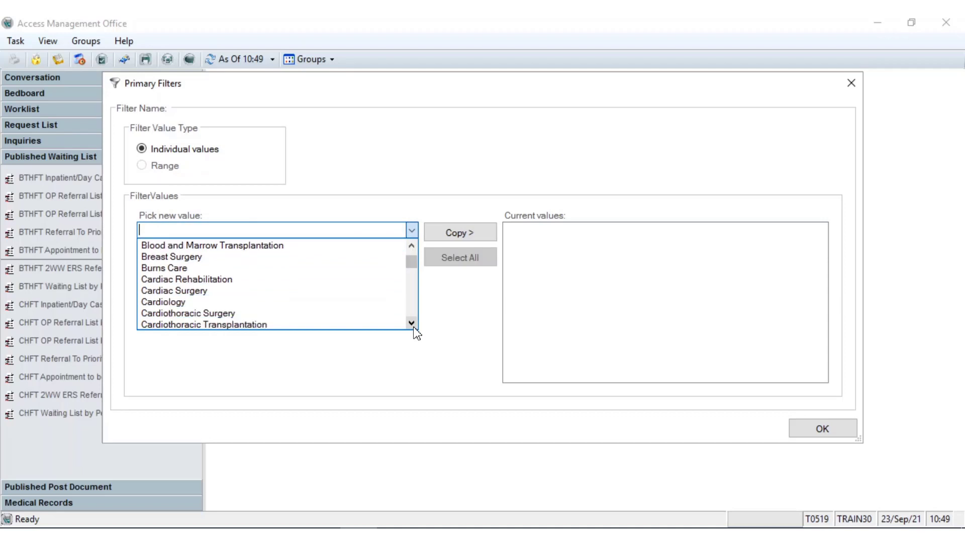
double_click(176, 300)
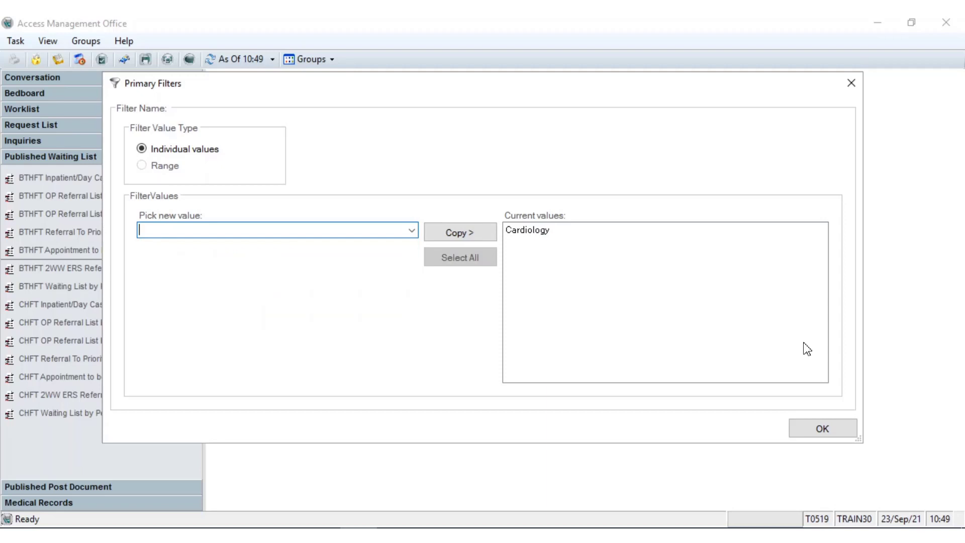
left_click(838, 434)
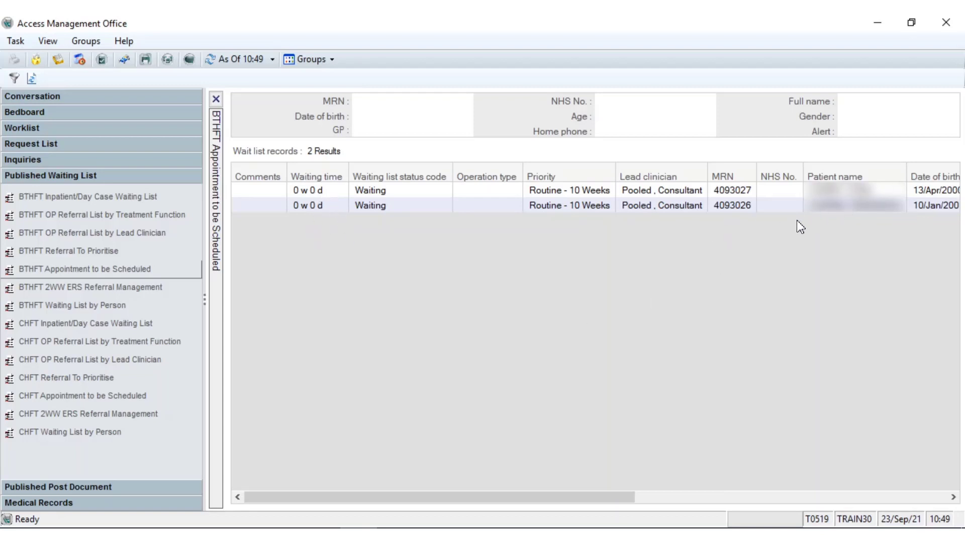
Step: Start scheduling an appointment for the first patient on the waiting list and maximize the Scheduling Appointment Book window
right_click(548, 190)
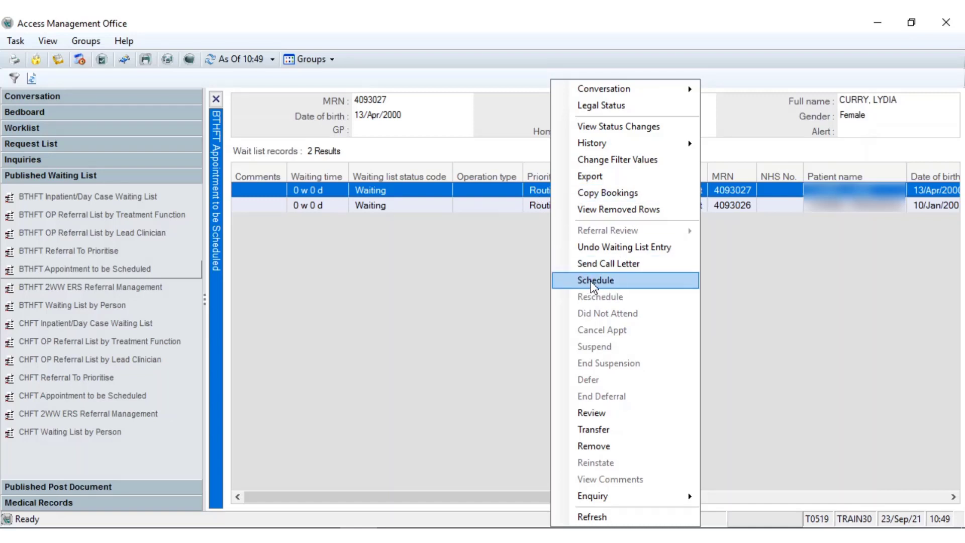
left_click(605, 281)
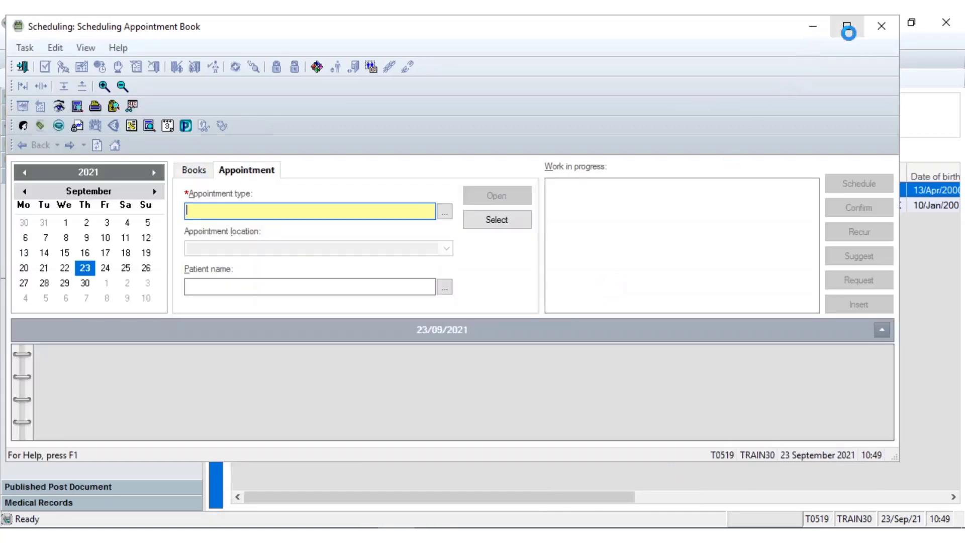
left_click(847, 28)
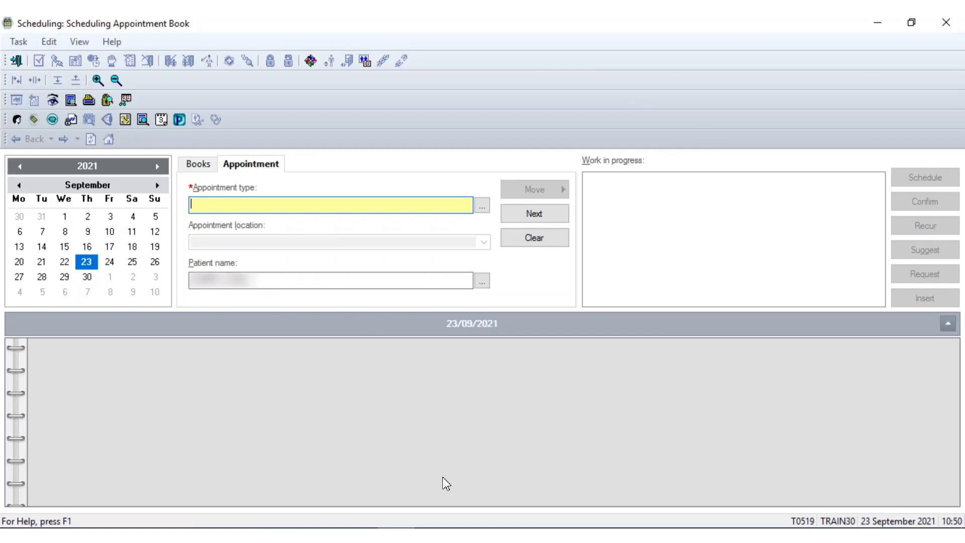
Step: View 30 September and 7 October 2021 in the appointment book calendar and return to 23 September 2021
left_click(261, 401)
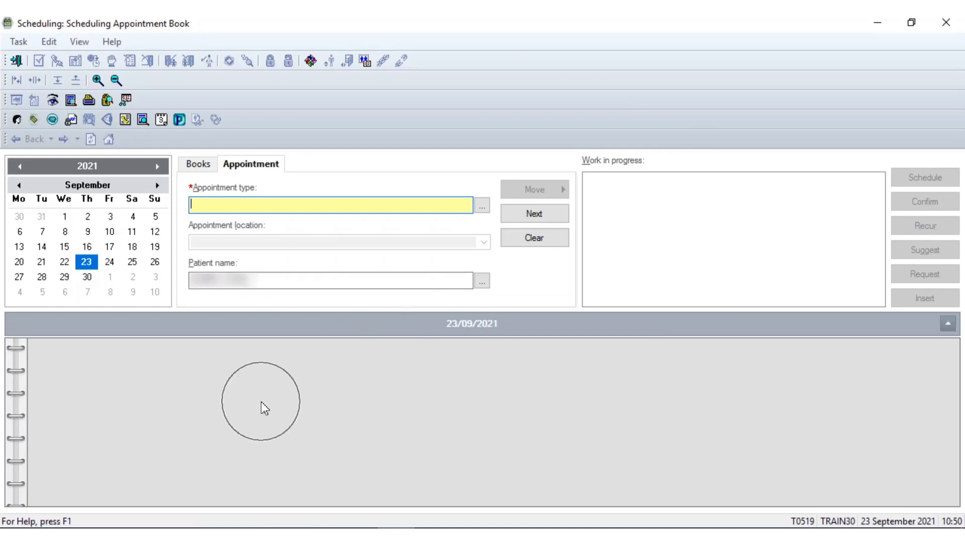
left_click(261, 401)
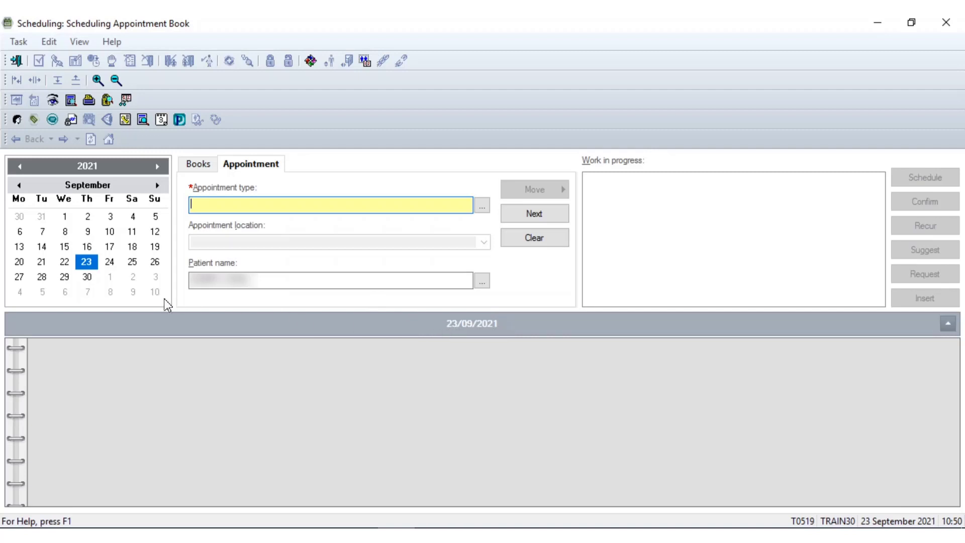
left_click(87, 276)
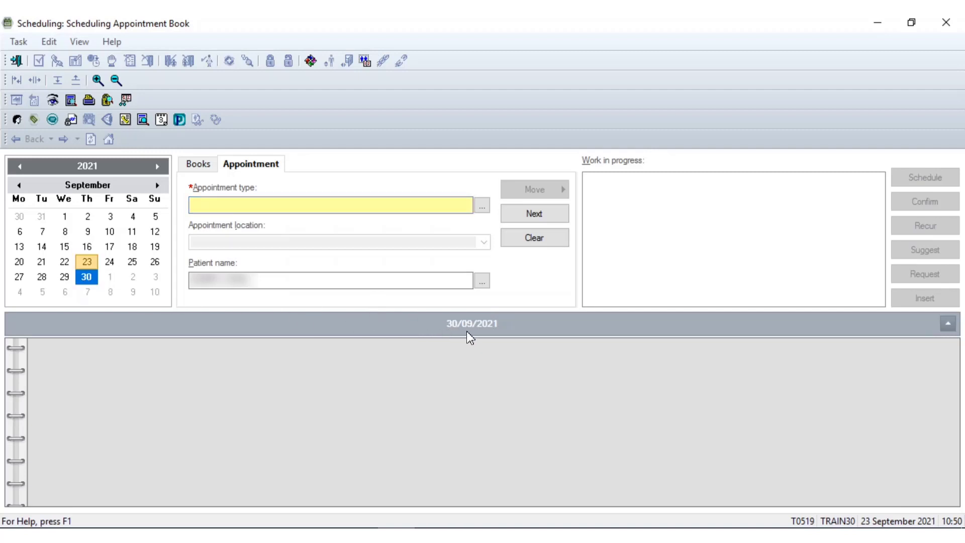
left_click(86, 292)
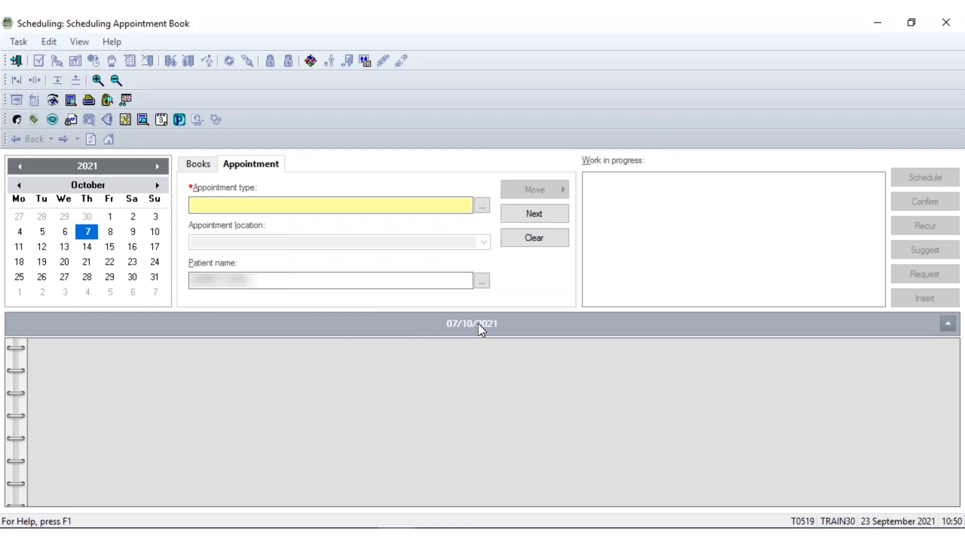
left_click(87, 216)
left_click(84, 262)
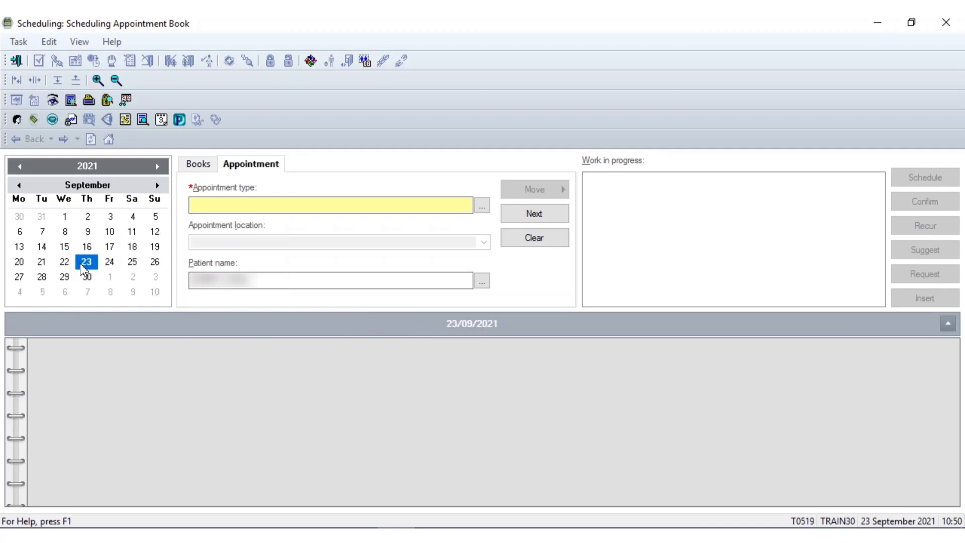
Step: Search the appointment types for "card"
left_click(261, 169)
left_click(532, 188)
left_click(533, 189)
left_click(254, 205)
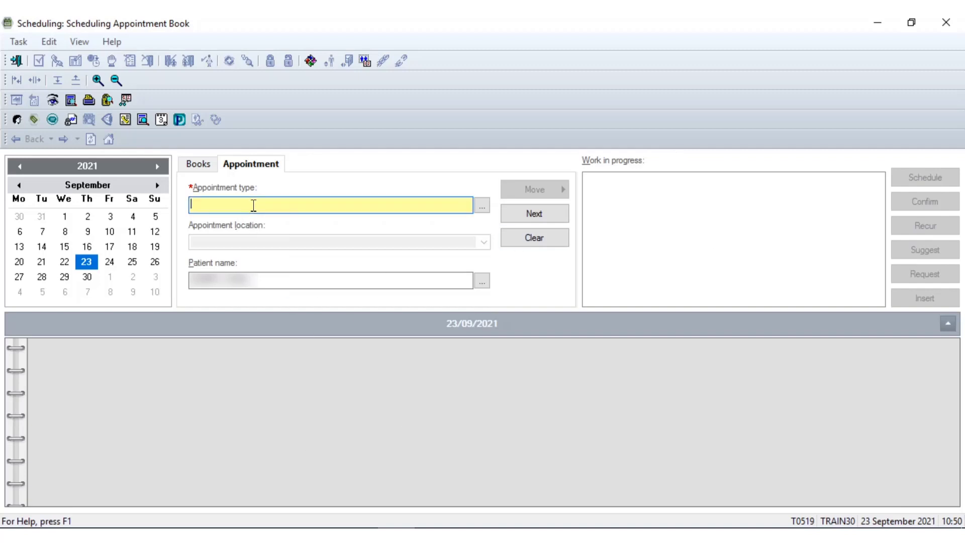
type("card")
key("shift+Home")
left_click(208, 205)
key("Tab")
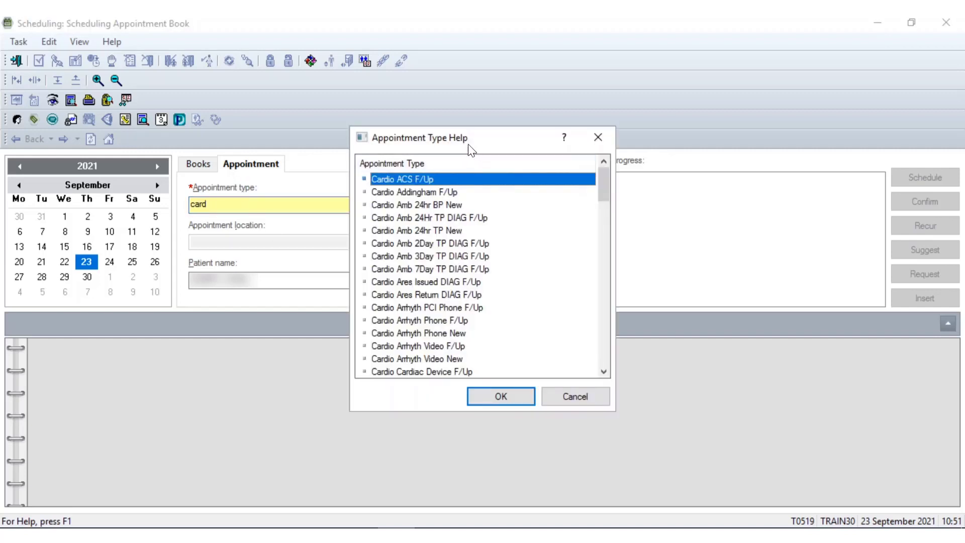
Step: Look through the matching cardiology entries and choose Cardio New as the appointment type
scroll(411, 280, "down", 4)
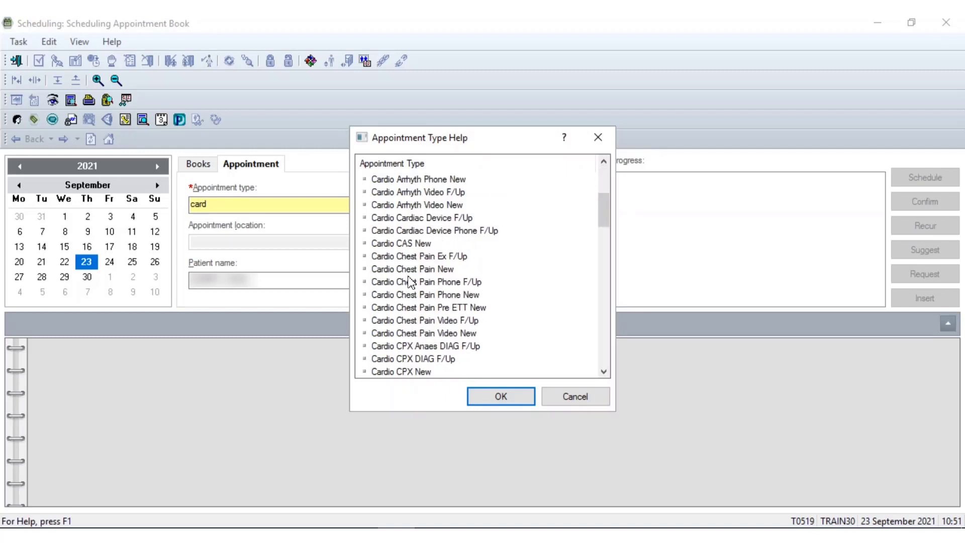
scroll(411, 280, "down", 20)
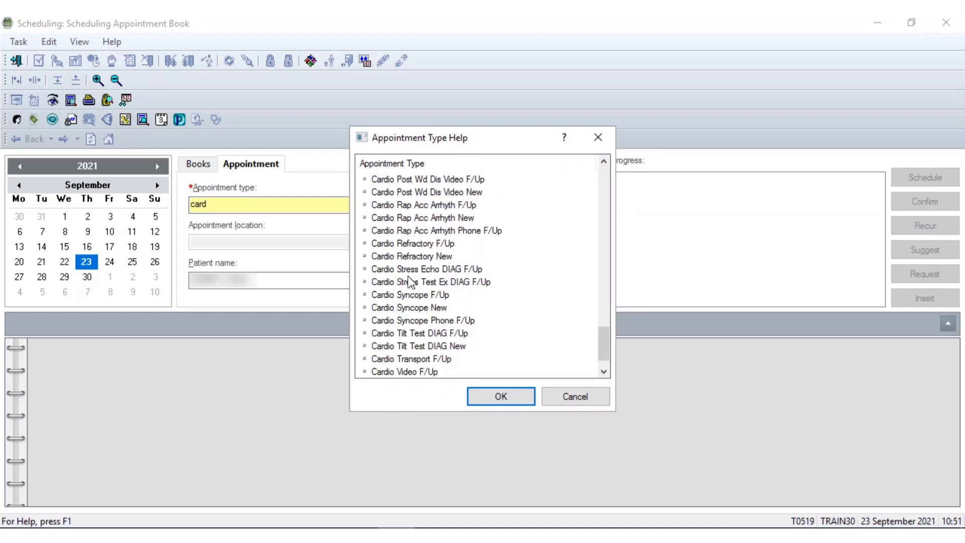
scroll(411, 281, "down", 1)
scroll(411, 282, "up", 12)
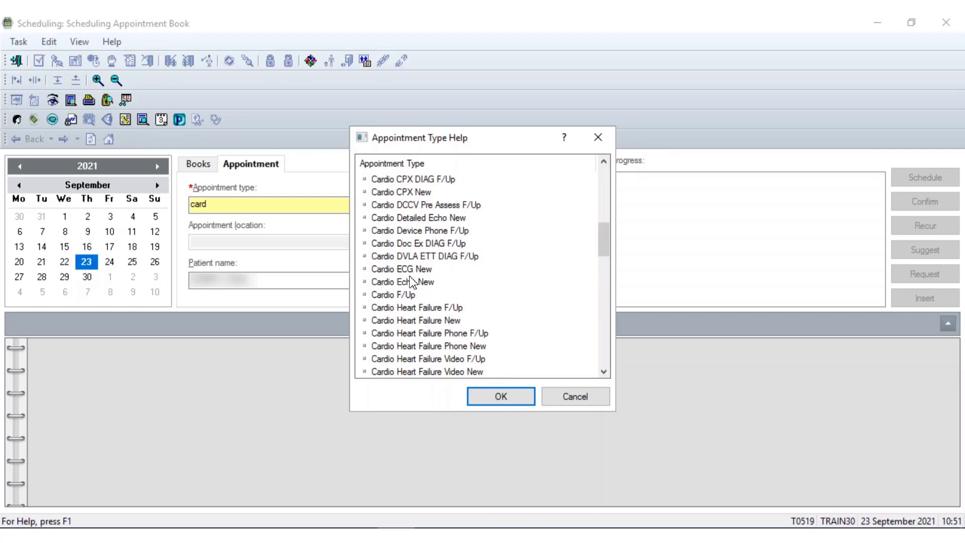
scroll(411, 281, "up", 5)
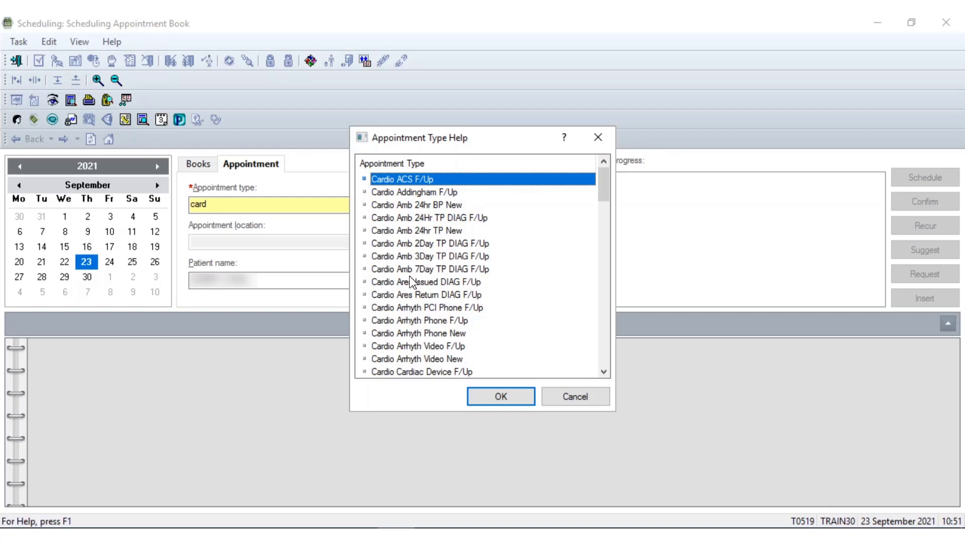
scroll(411, 281, "down", 8)
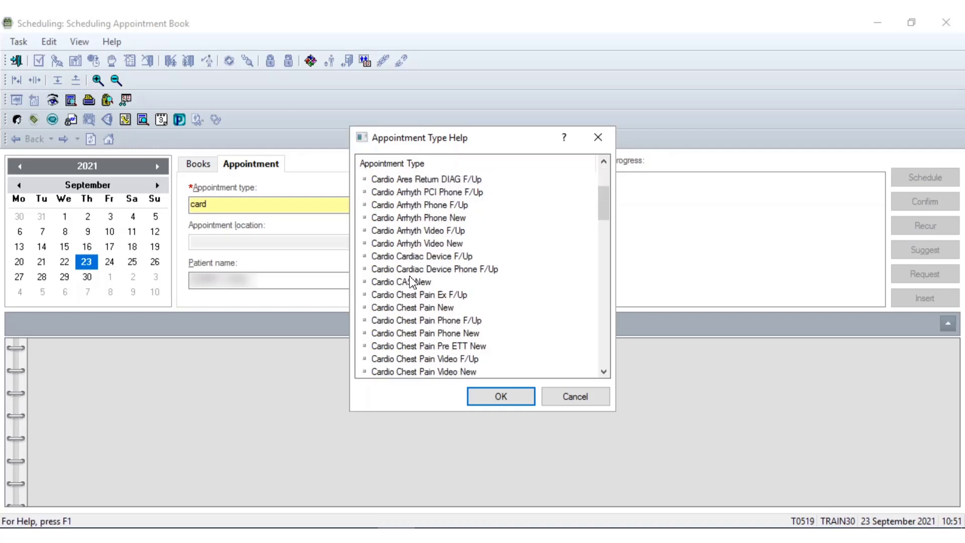
scroll(411, 282, "down", 1)
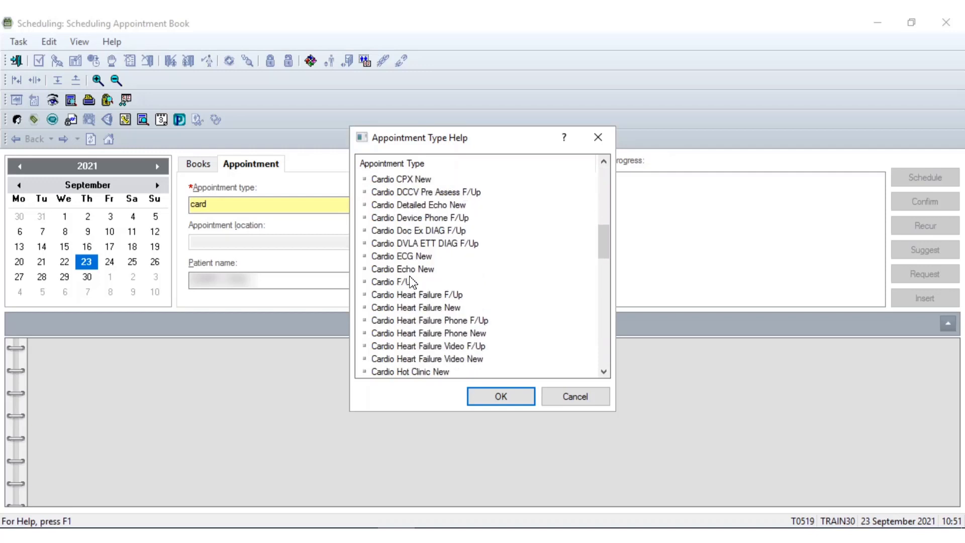
scroll(411, 282, "down", 3)
scroll(411, 282, "down", 2)
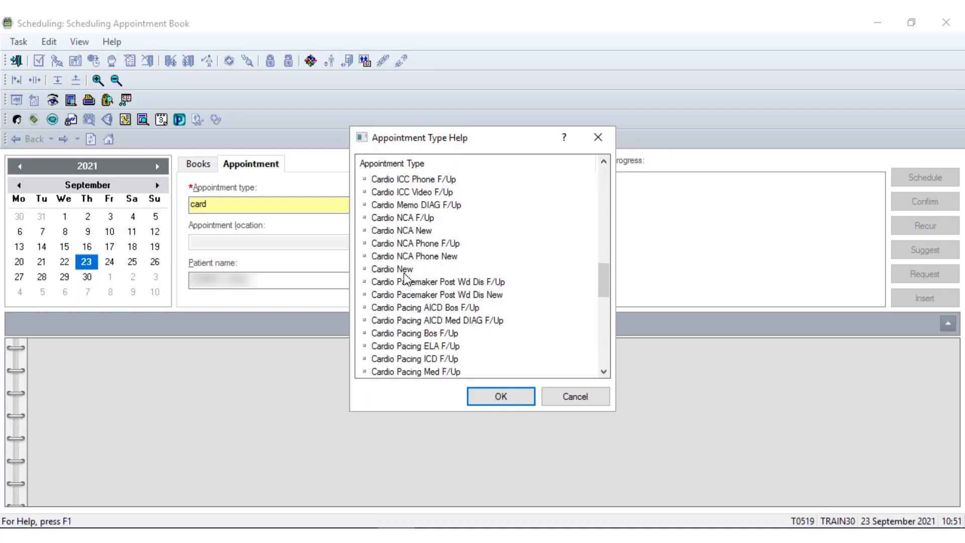
left_click(408, 270)
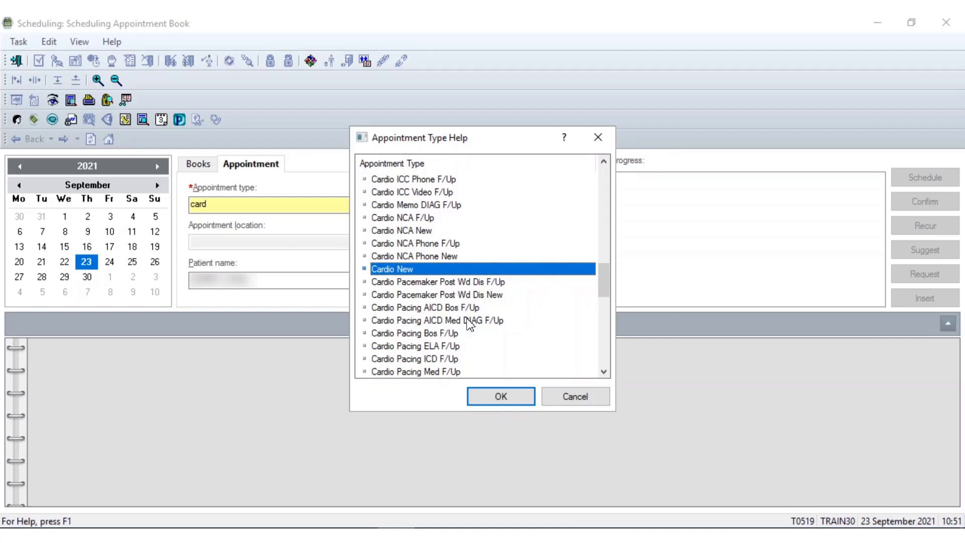
left_click(482, 406)
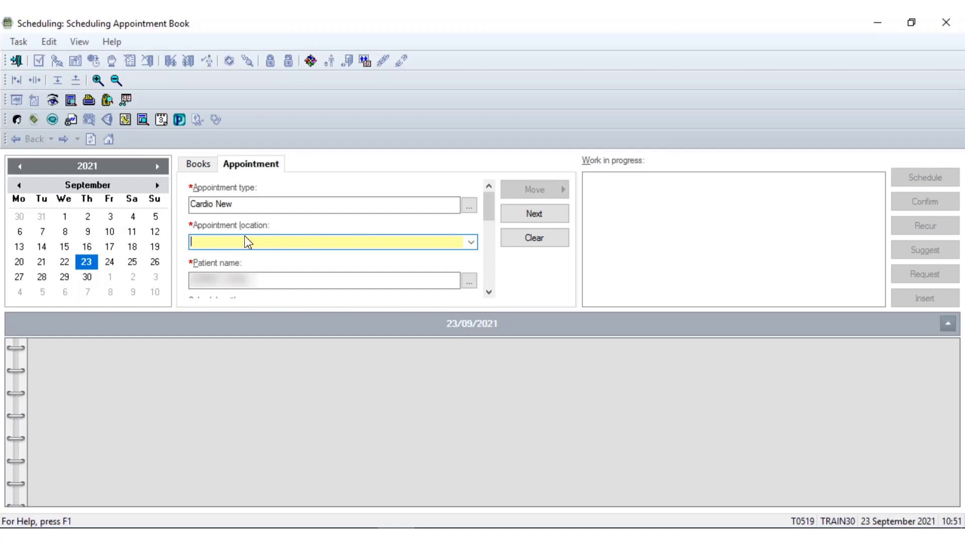
Step: Set the appointment location to Adult OPD SLH and schedule the appointment with First Available
left_click(470, 242)
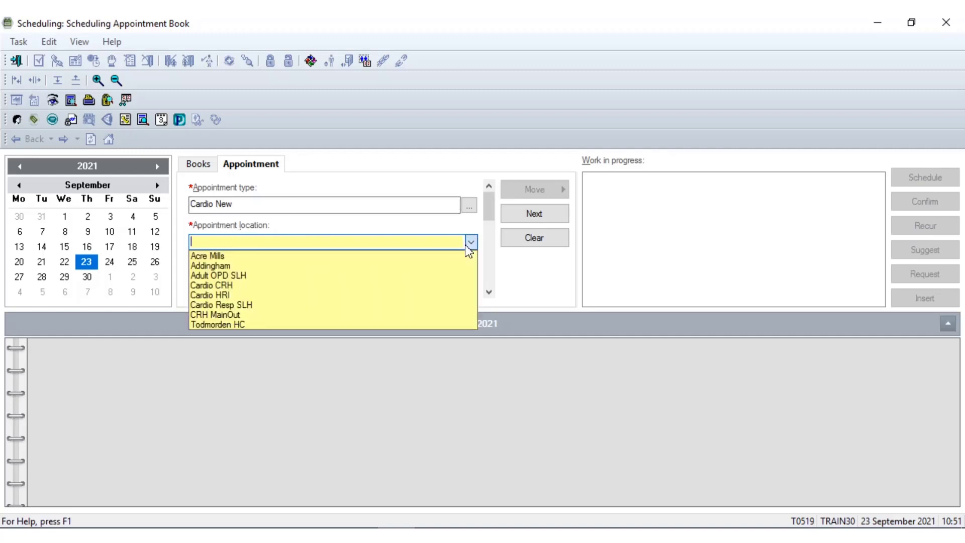
left_click(217, 275)
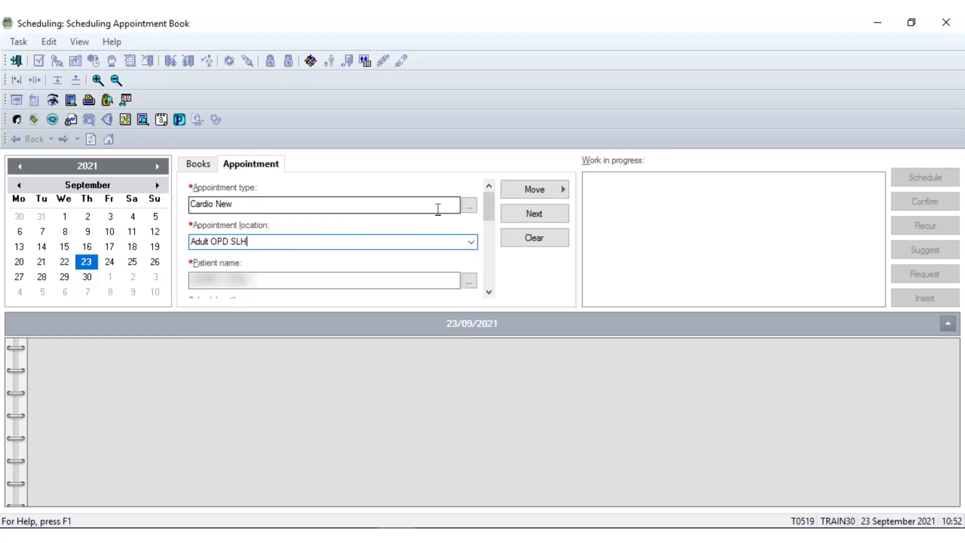
left_click_drag(490, 210, 487, 231)
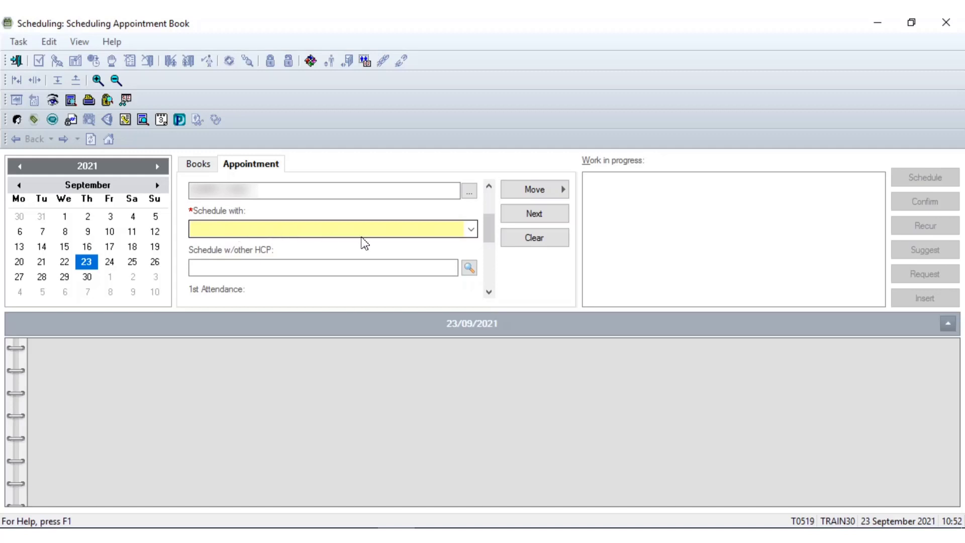
left_click(471, 231)
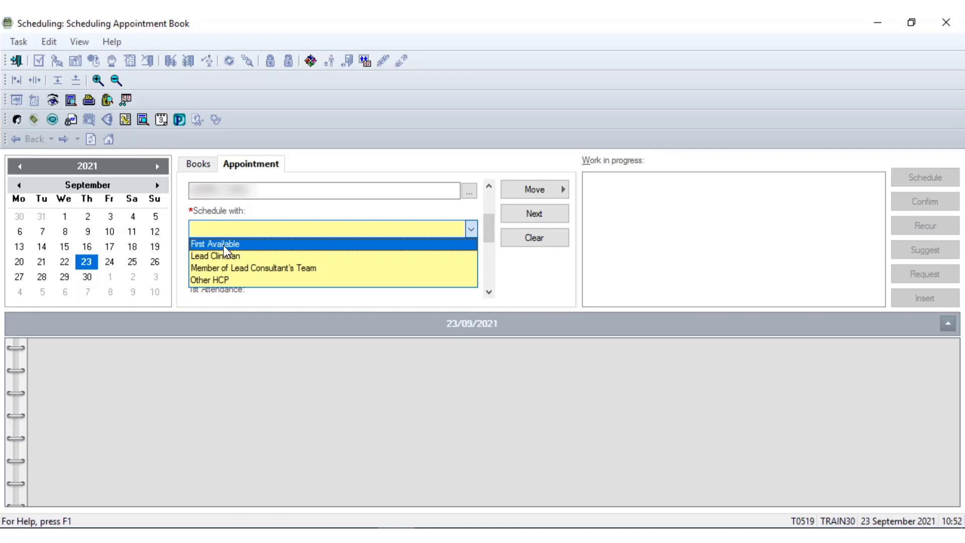
left_click(200, 260)
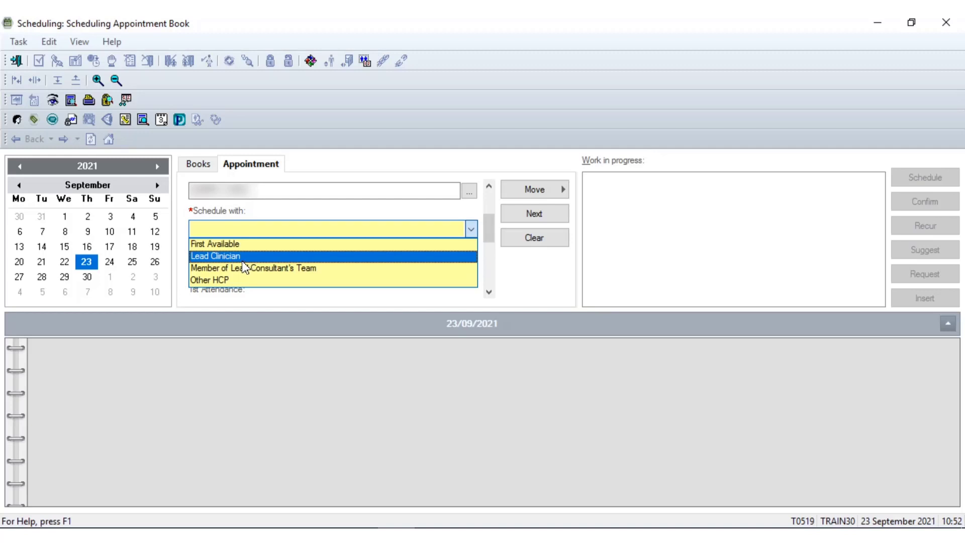
left_click(223, 243)
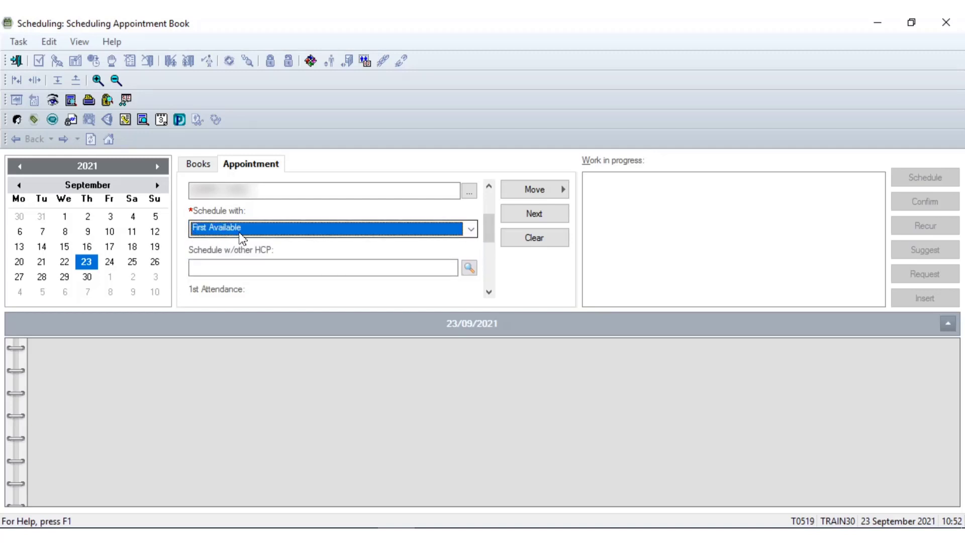
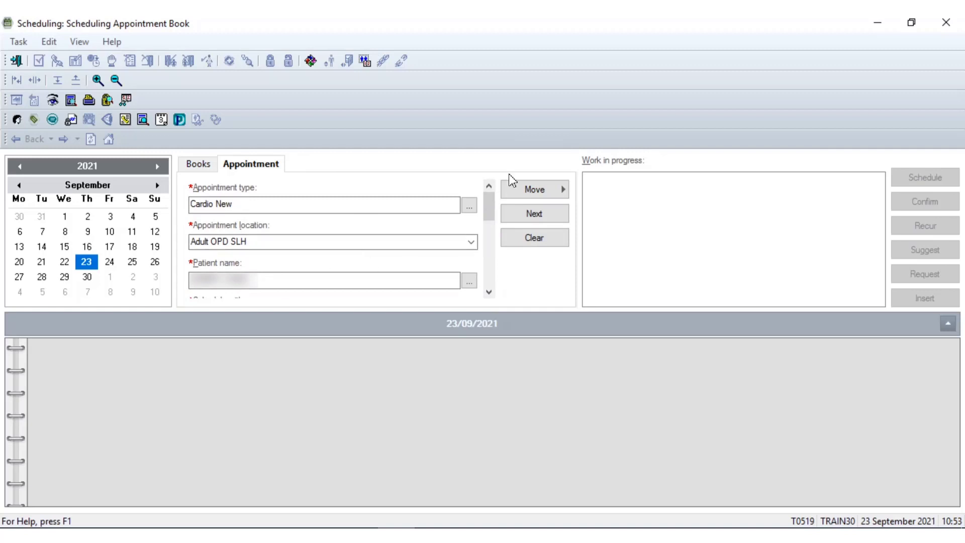
Step: Move the Cardio New appointment into work in progress and look through both consultant books' slots for 23 September 2021
left_click(534, 191)
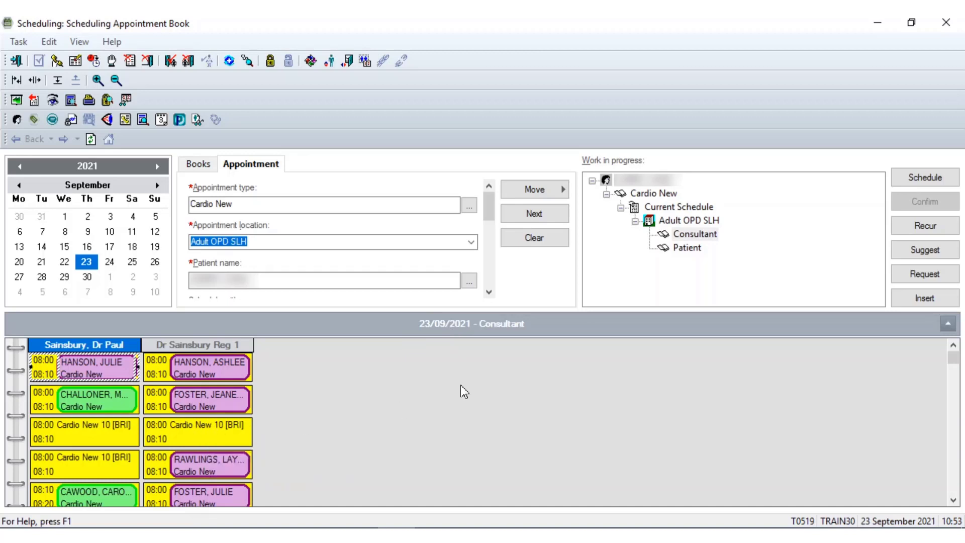
left_click(953, 500)
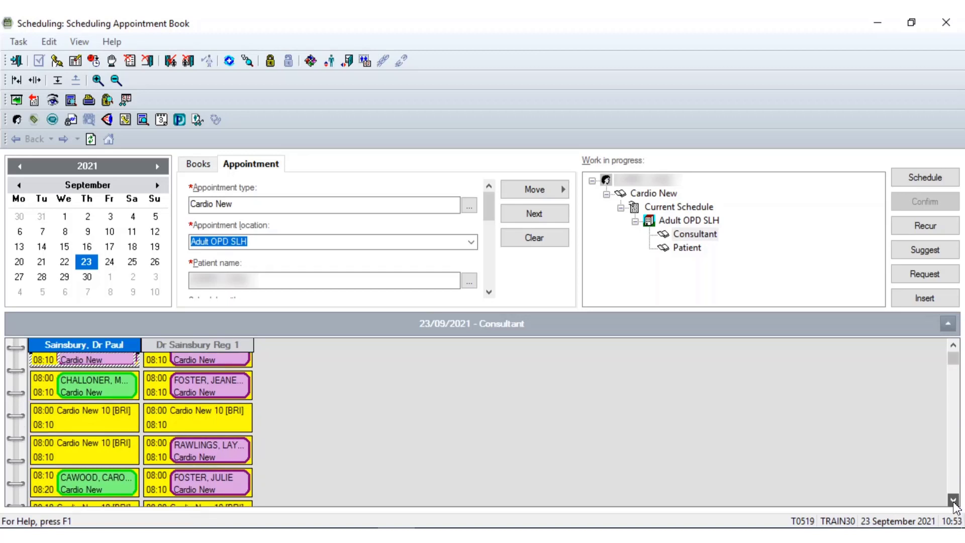
left_click_drag(953, 501, 953, 500)
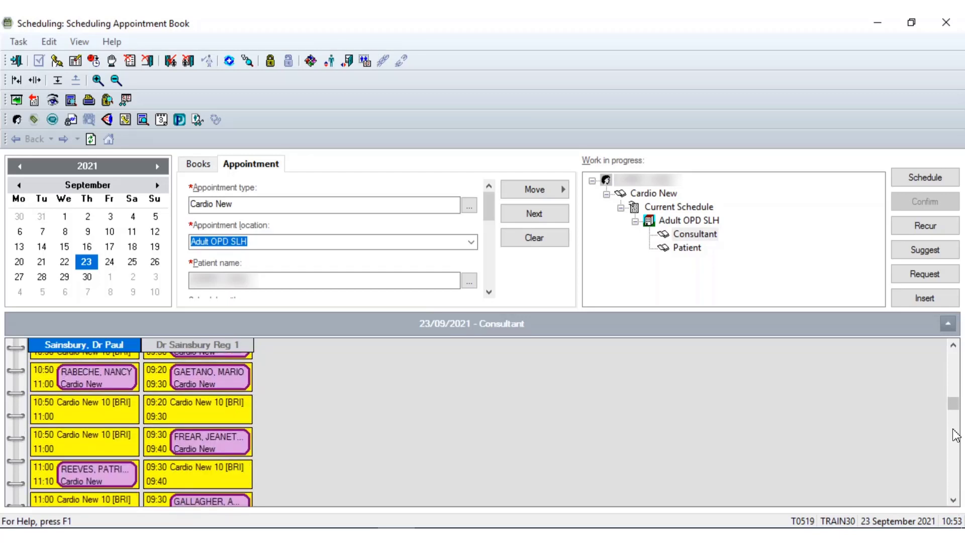
scroll(953, 452, "down", 4)
scroll(950, 466, "down", 10)
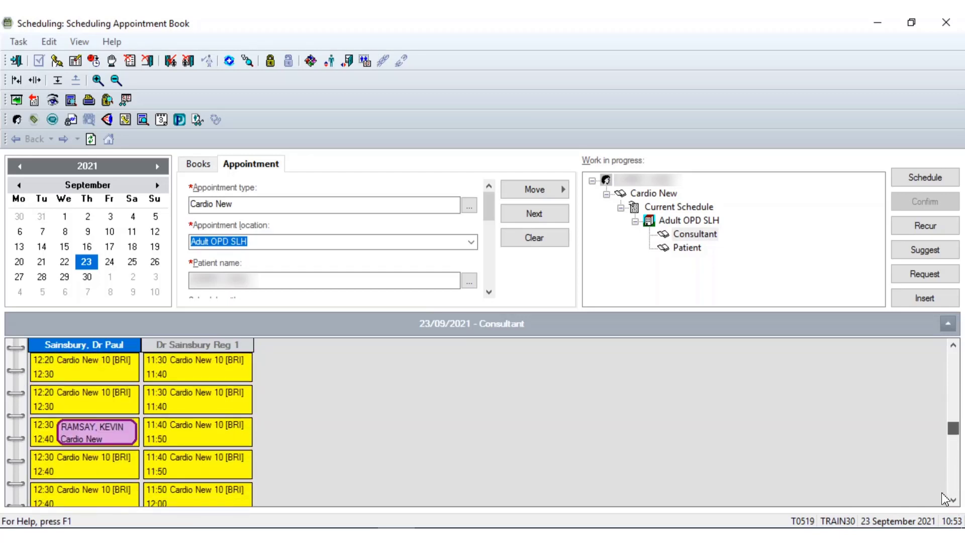
scroll(139, 461, "down", 5)
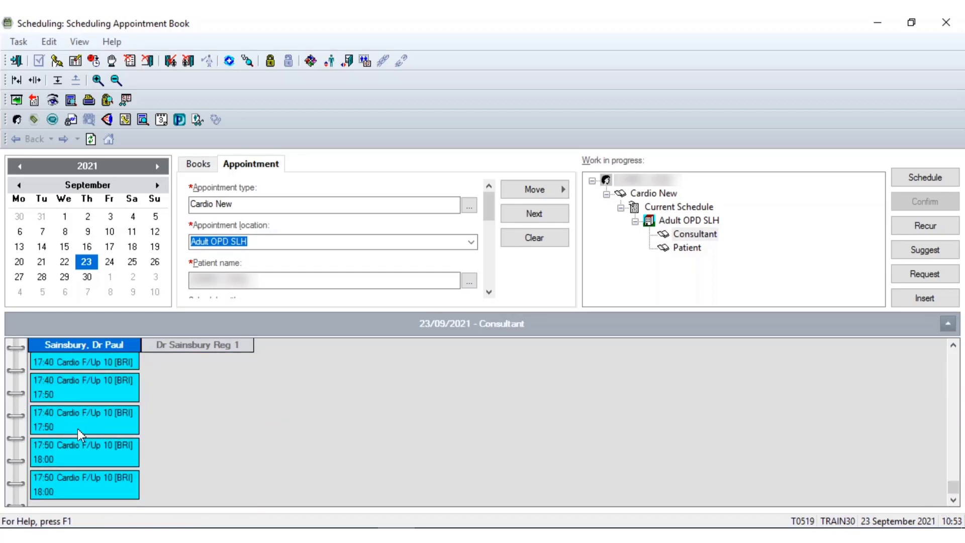
scroll(92, 413, "up", 1)
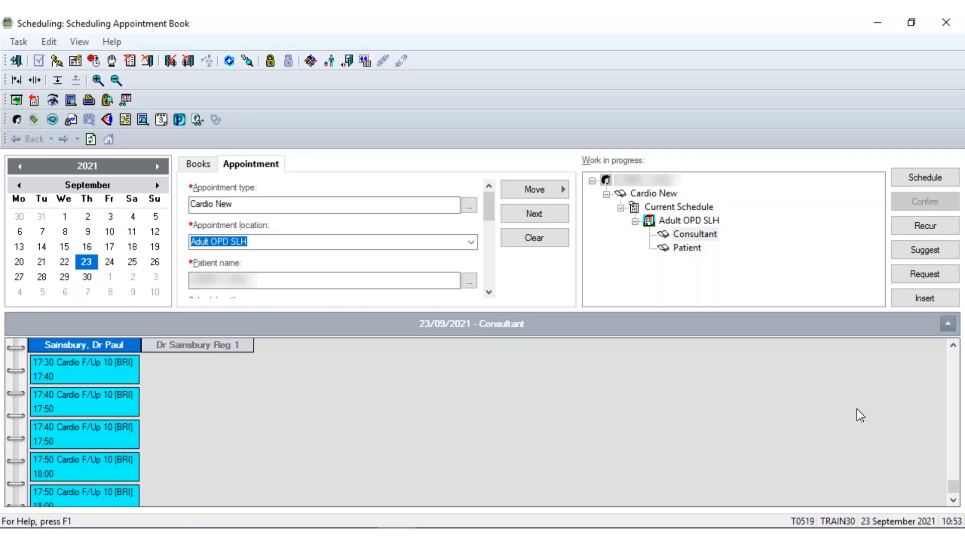
left_click_drag(953, 486, 950, 355)
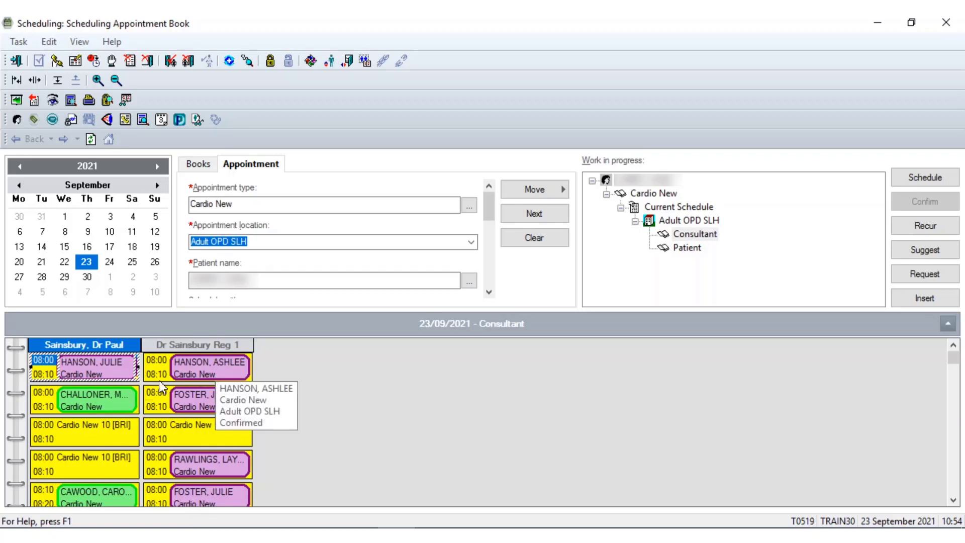
Step: Schedule the appointment in the consultant's 10:00 Cardio New slot on 27 September 2021 and confirm it with Send Letter to Print Services set to No
left_click(70, 438)
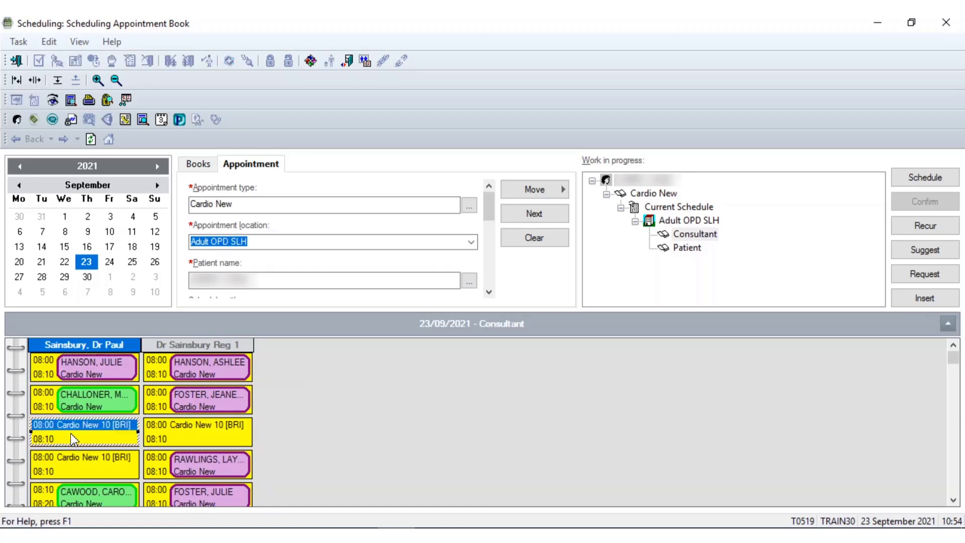
left_click(921, 183)
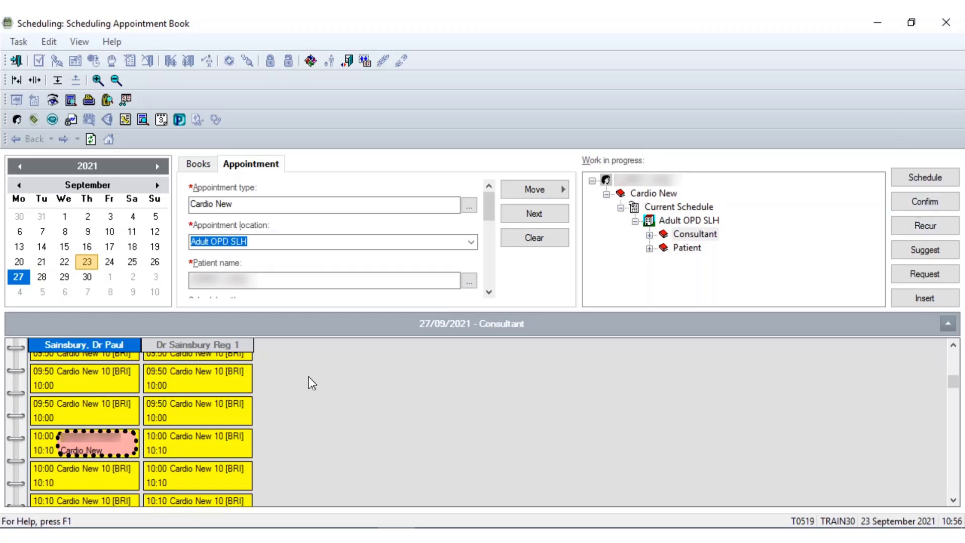
mouse_move(96, 451)
left_click(939, 207)
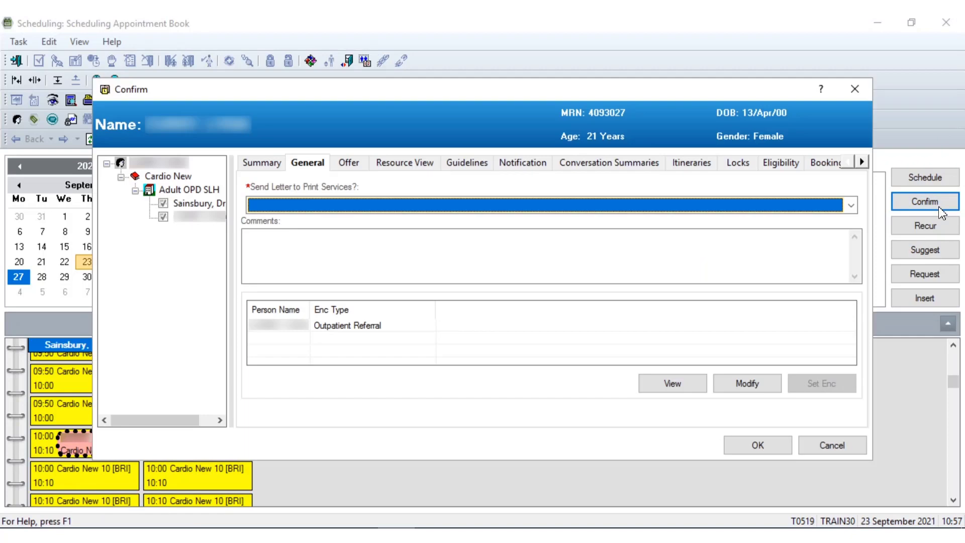
left_click(296, 208)
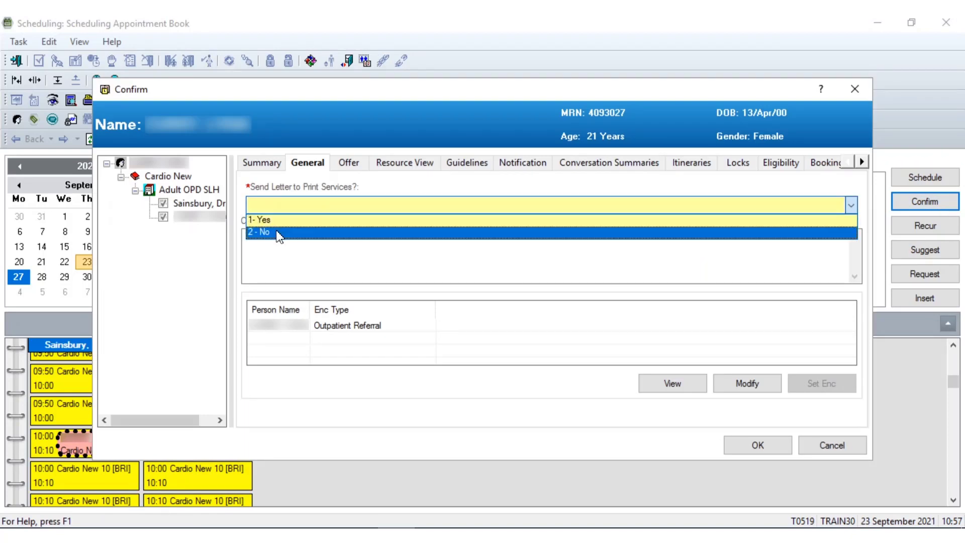
left_click(278, 233)
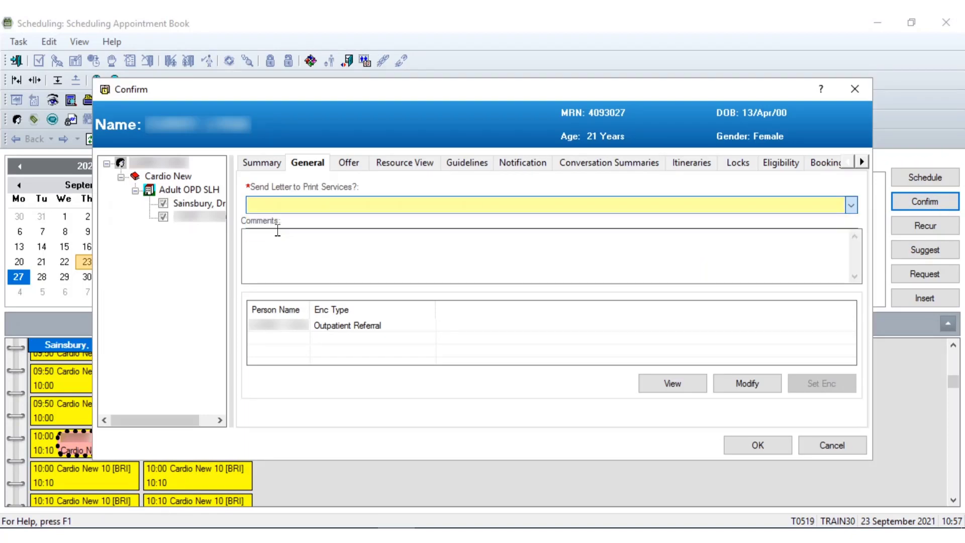
left_click(750, 454)
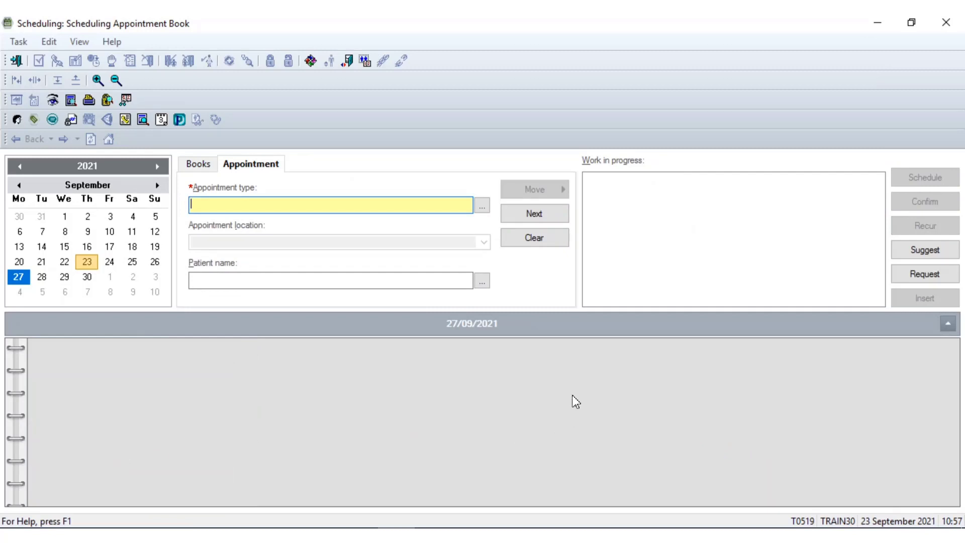
Step: Set the scheduling options to maintain focus on the last confirmed appointment following appointment confirmation
left_click(499, 347)
left_click(78, 41)
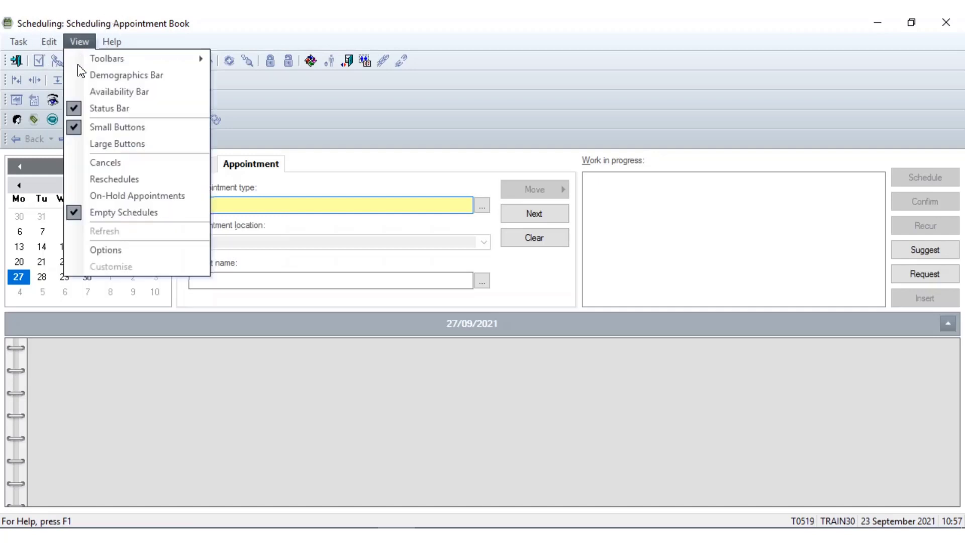
left_click(93, 251)
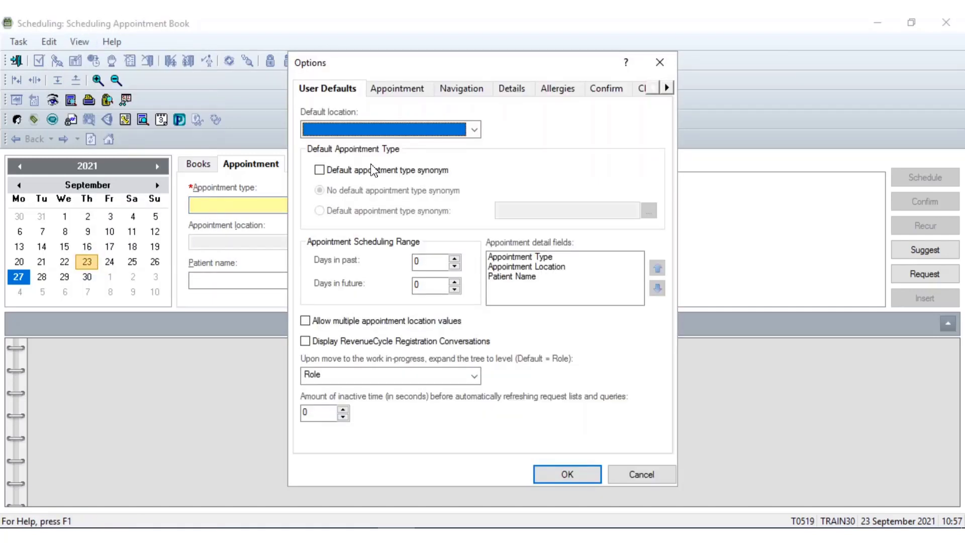
left_click(606, 89)
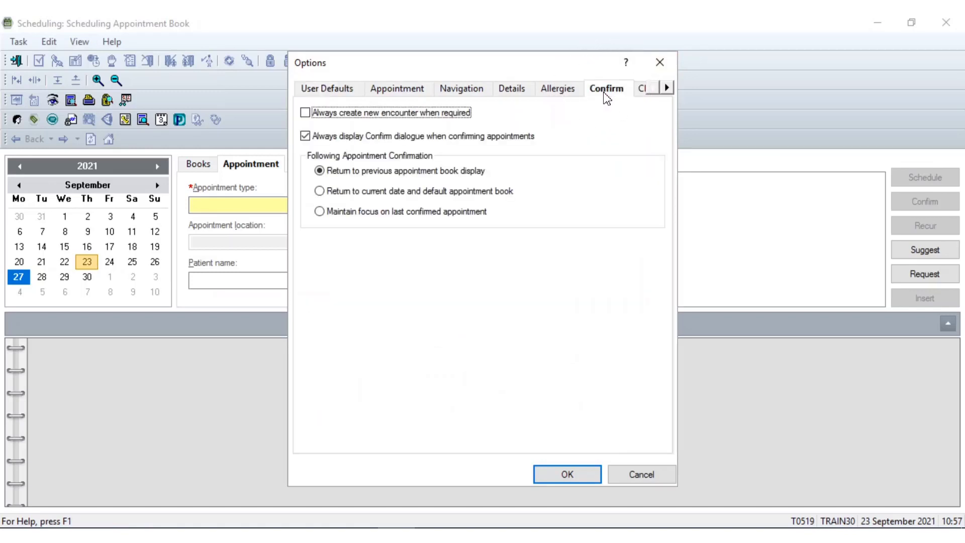
left_click(324, 212)
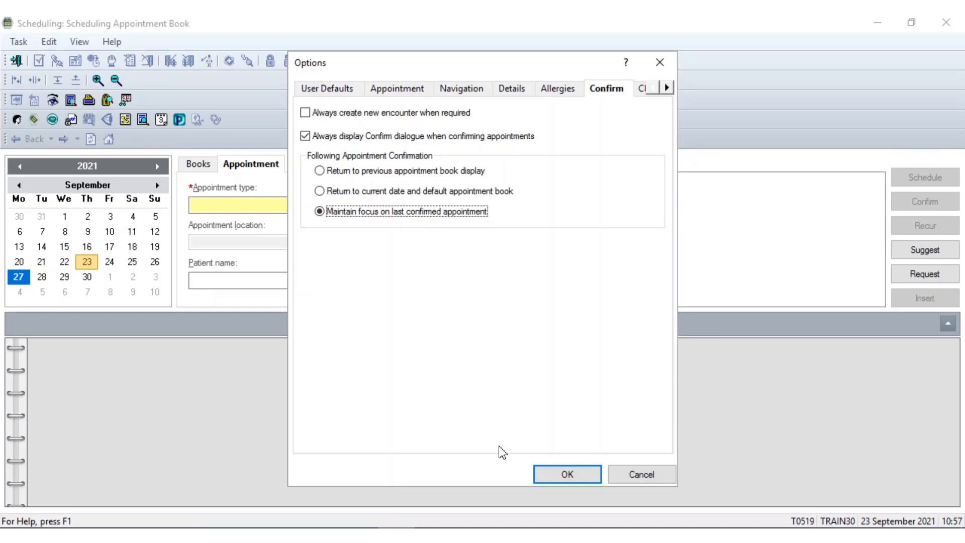
left_click(559, 478)
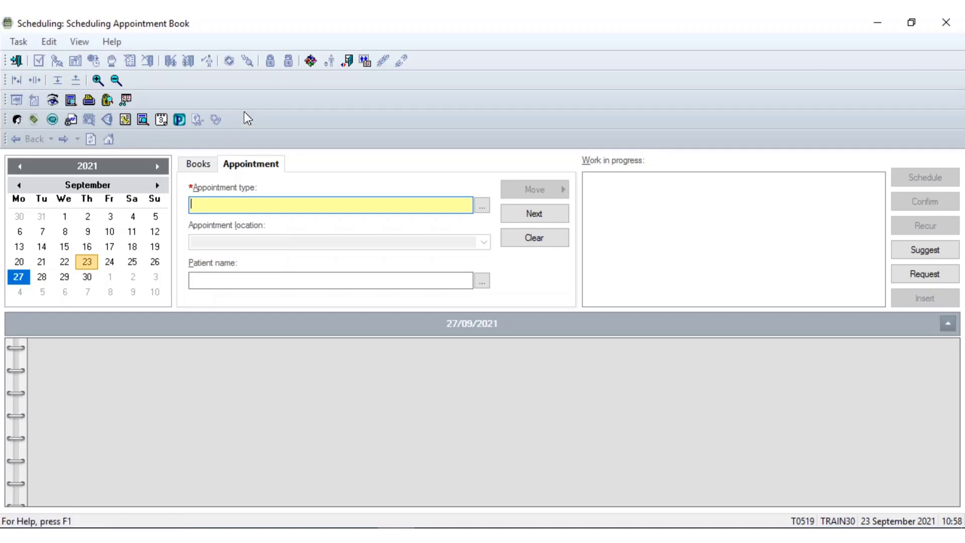
left_click(53, 101)
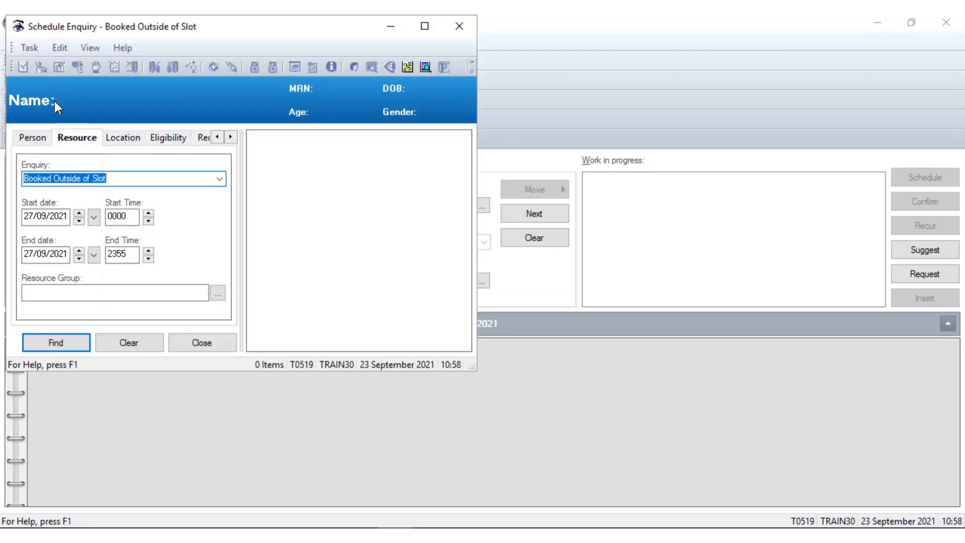
left_click(426, 25)
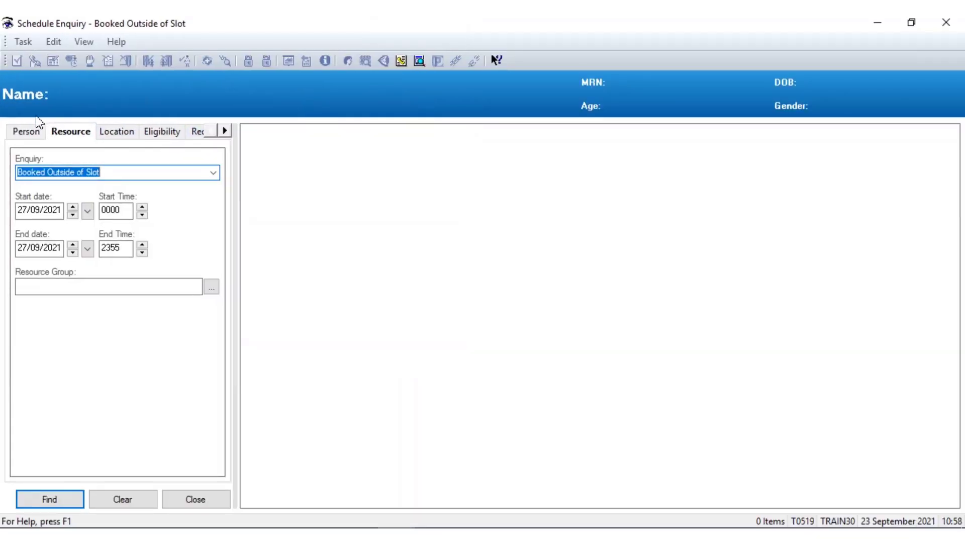
left_click(195, 133)
left_click(197, 134)
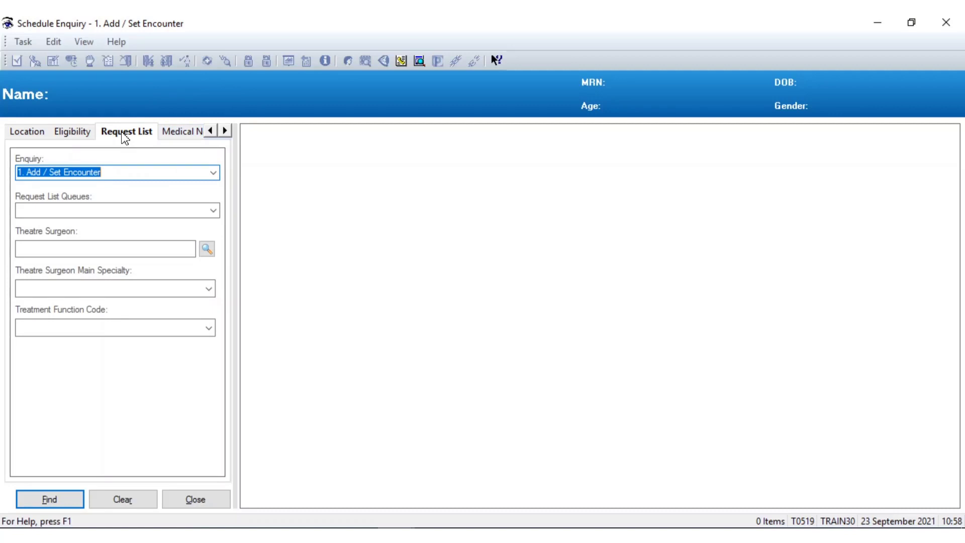
left_click(184, 500)
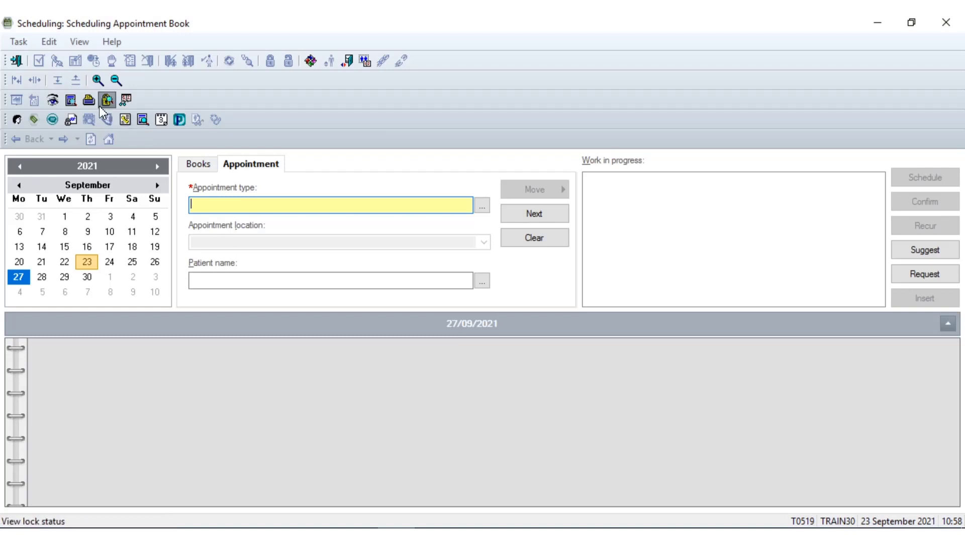
left_click(70, 101)
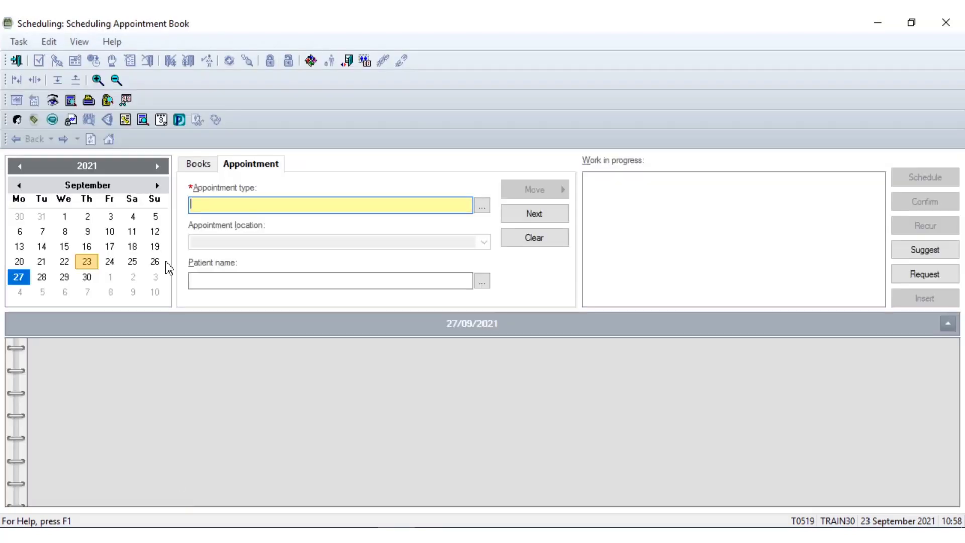
Step: Open Schedule Enquiry, view the Person, Resource and Location enquiries, and bring up the Request List enquiries
left_click(53, 99)
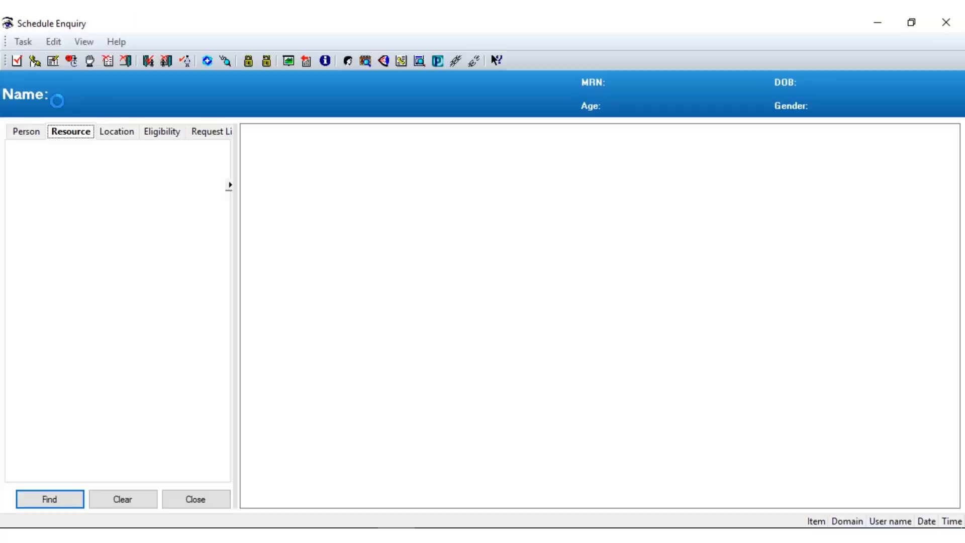
left_click(26, 133)
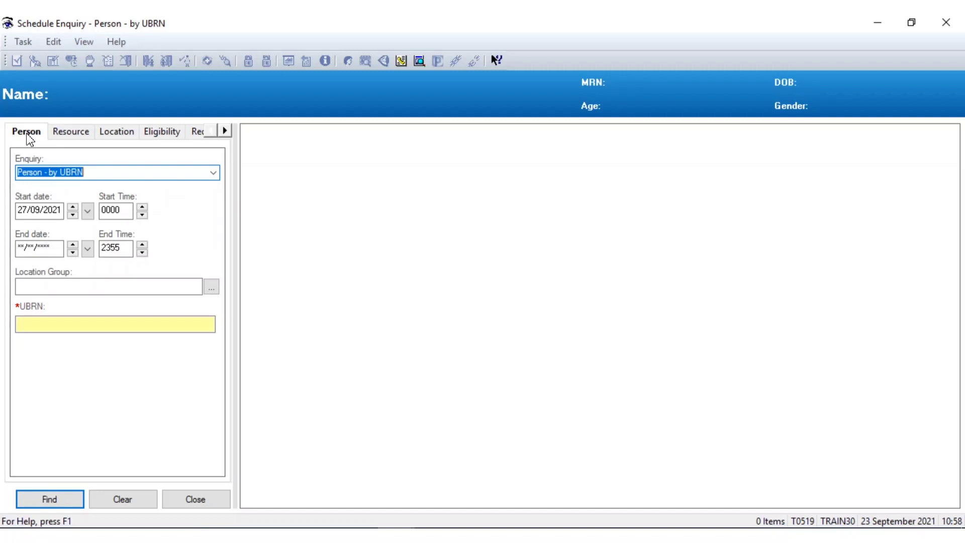
left_click(84, 132)
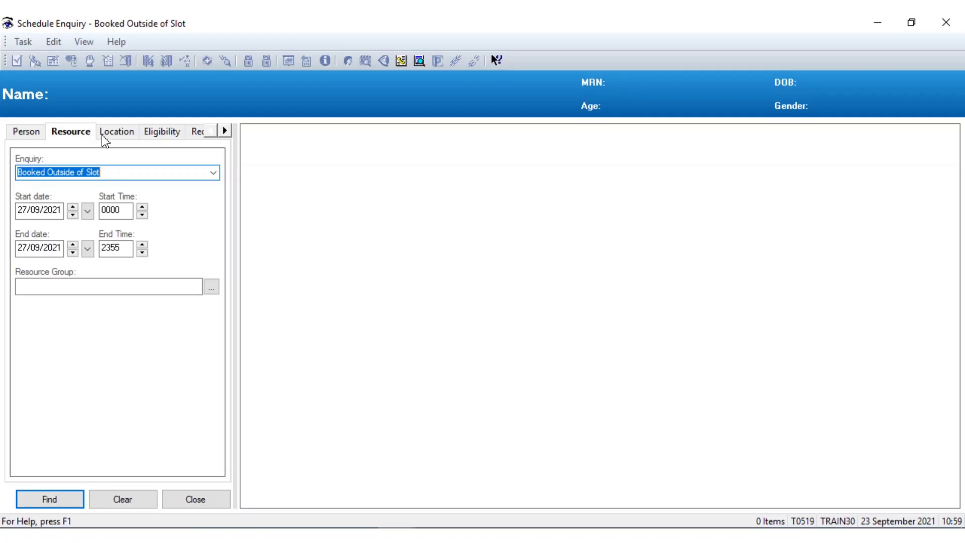
left_click(126, 140)
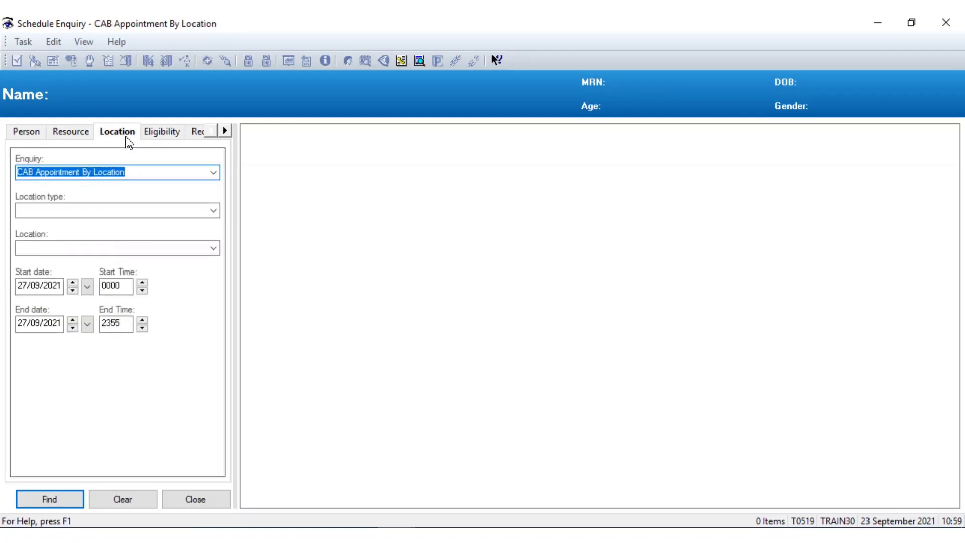
left_click(193, 133)
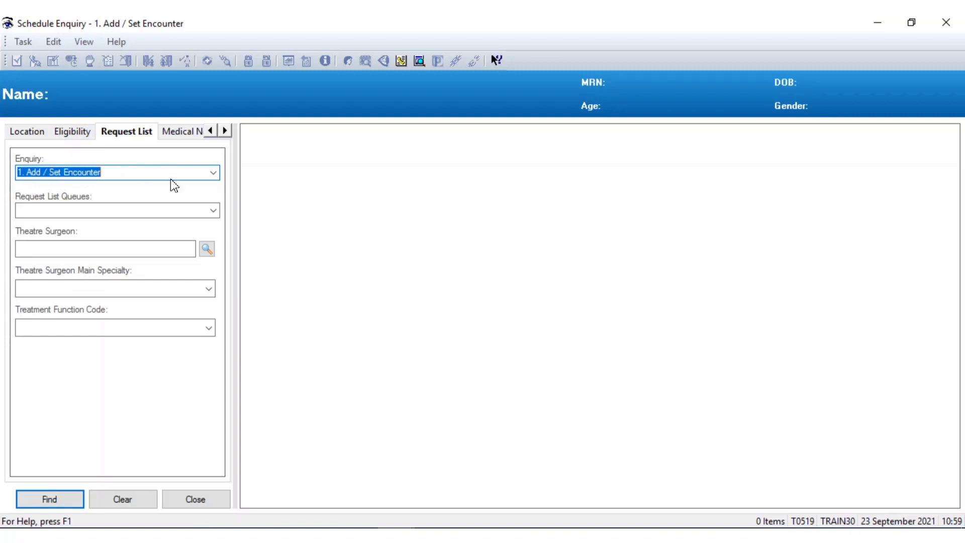
Step: Set the request list enquiry to 2. To Be Scheduled
left_click(214, 173)
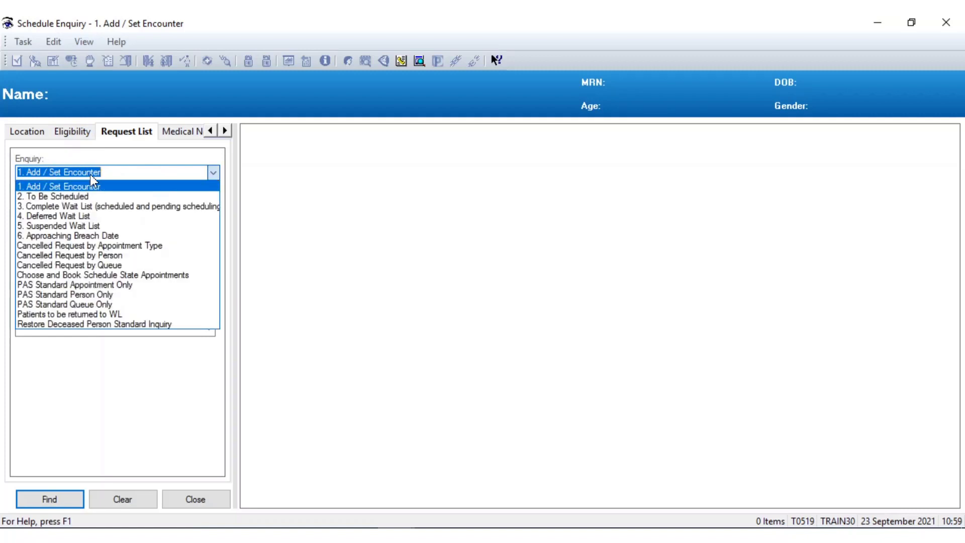
left_click(47, 202)
left_click(205, 174)
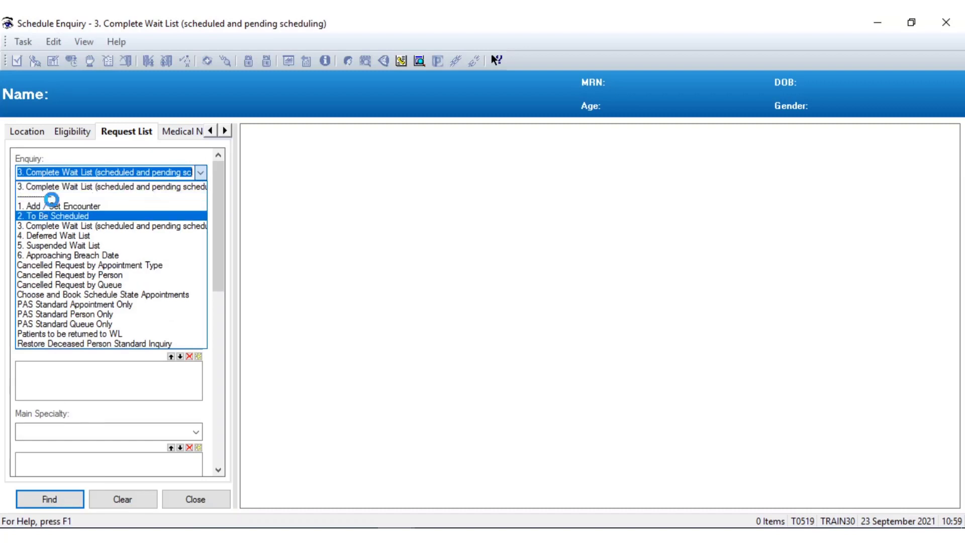
left_click(46, 216)
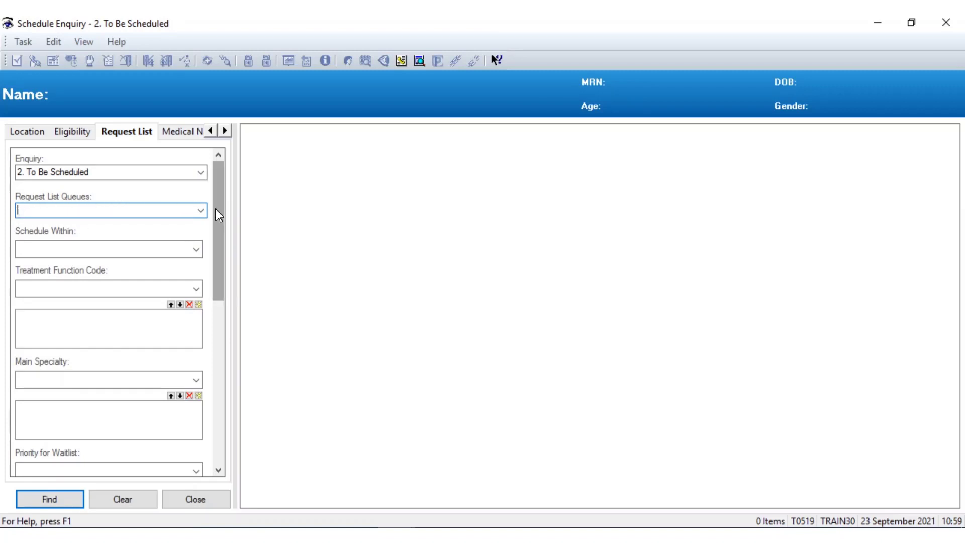
Step: Find the To Be Scheduled requests in the BTHFT Cardiology request list queue
left_click(201, 210)
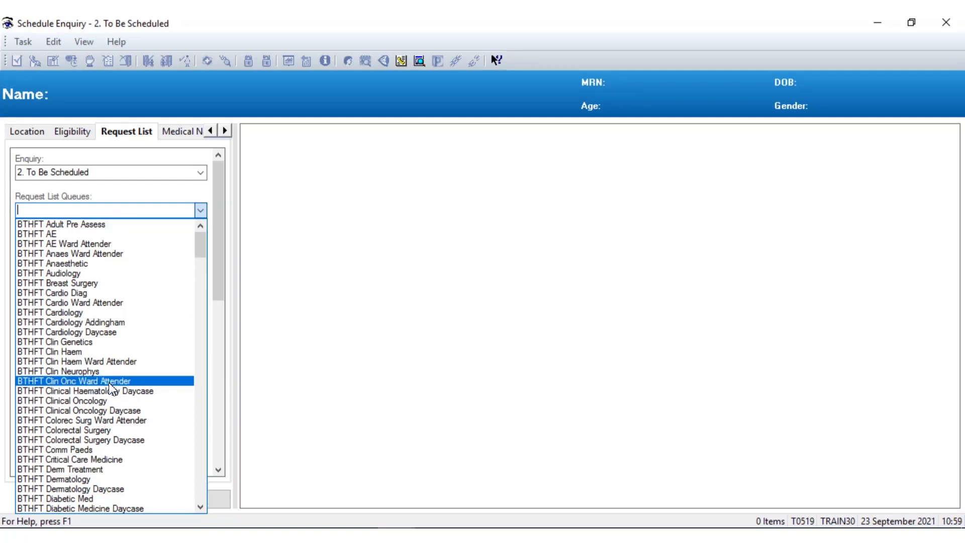
scroll(111, 387, "down", 10)
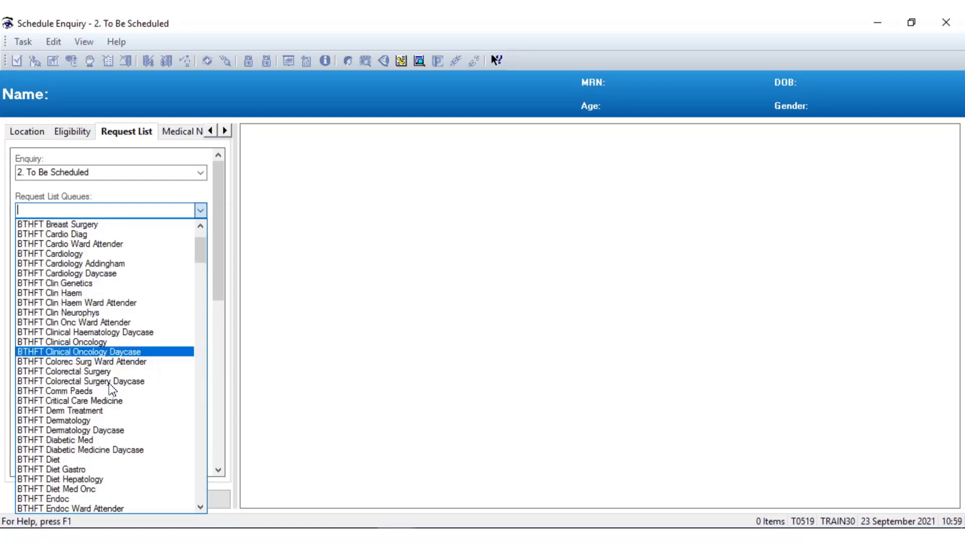
scroll(111, 388, "down", 10)
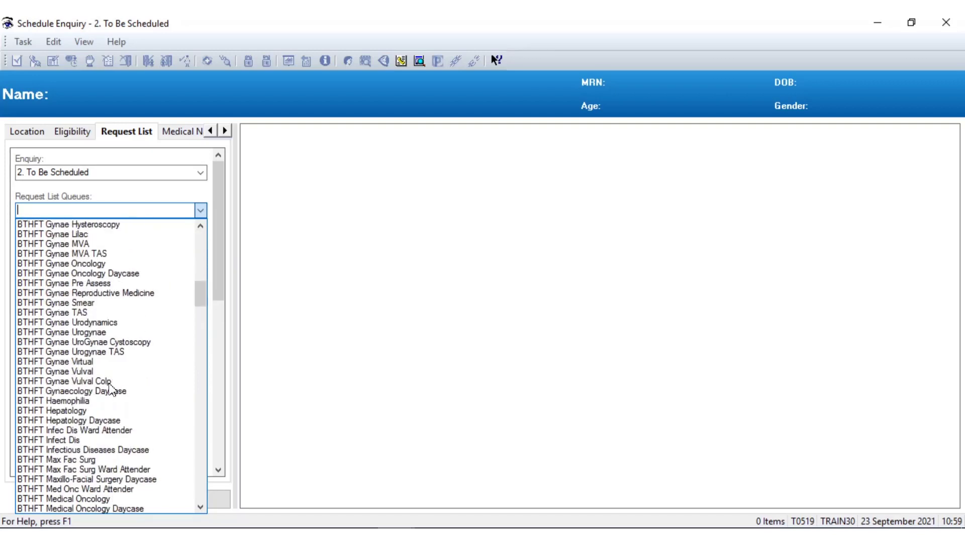
scroll(111, 388, "up", 14)
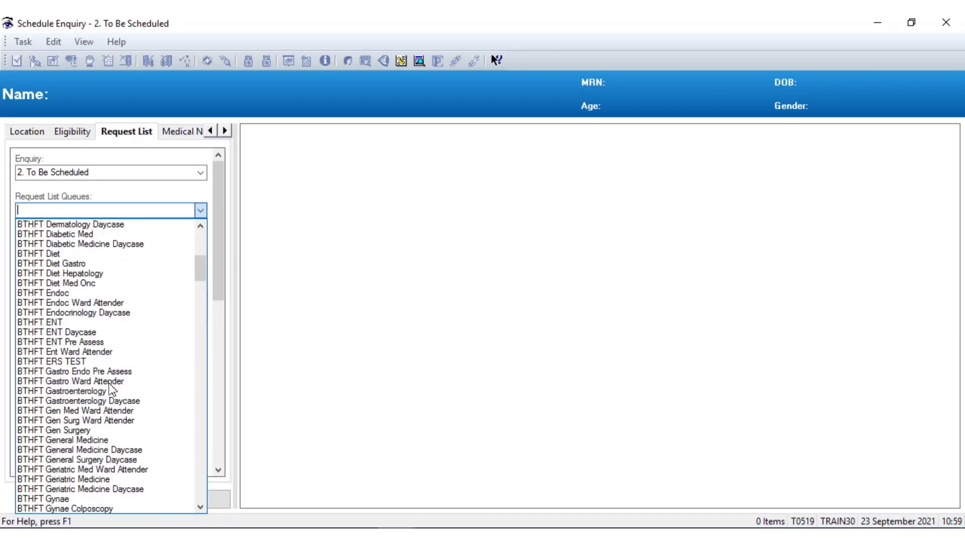
scroll(112, 391, "up", 5)
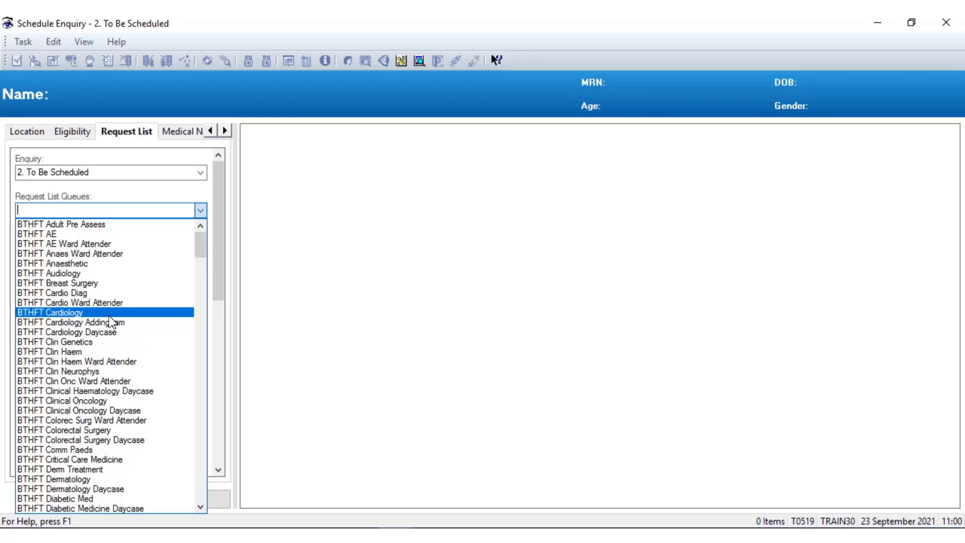
left_click(74, 314)
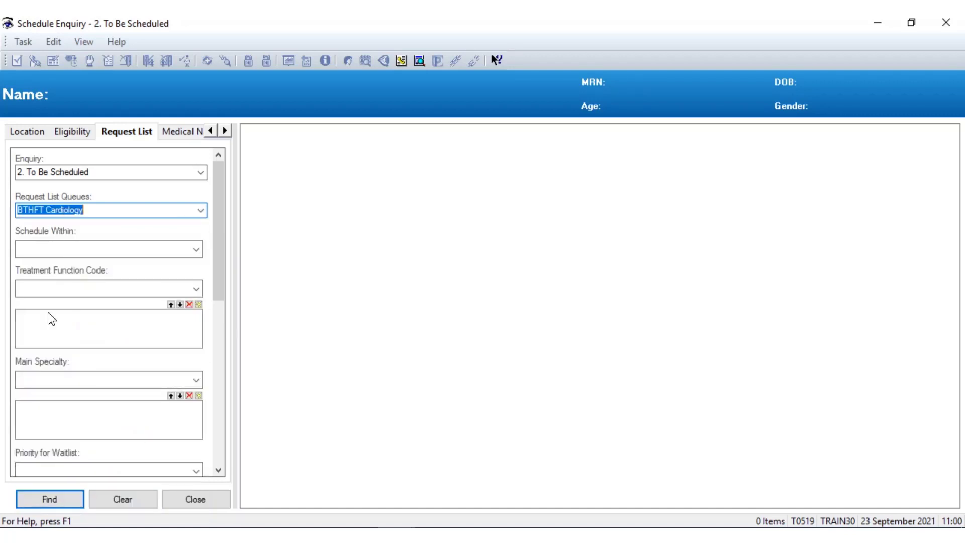
left_click(30, 503)
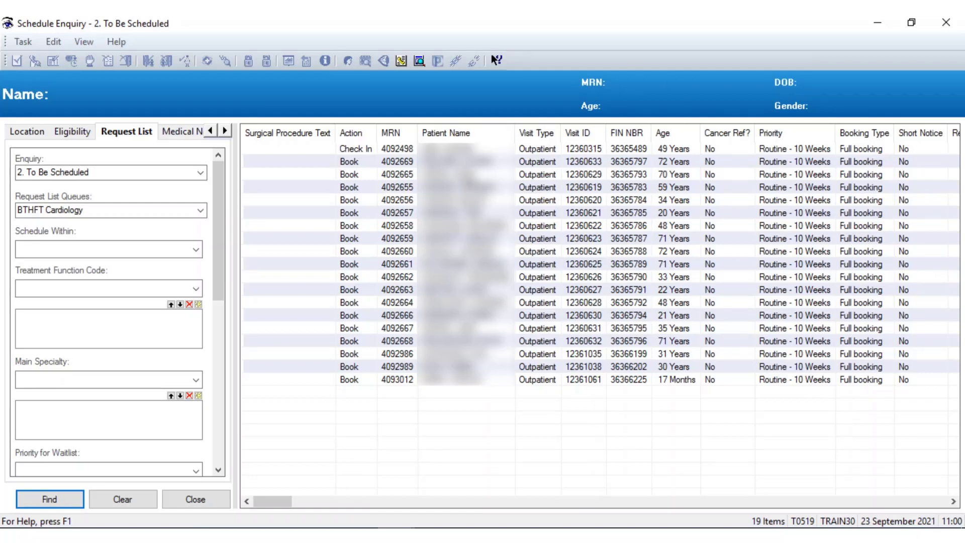
Step: Examine the columns of the cardiology request list, from appointment type and referral received date through to time on list and status dates
right_click(467, 166)
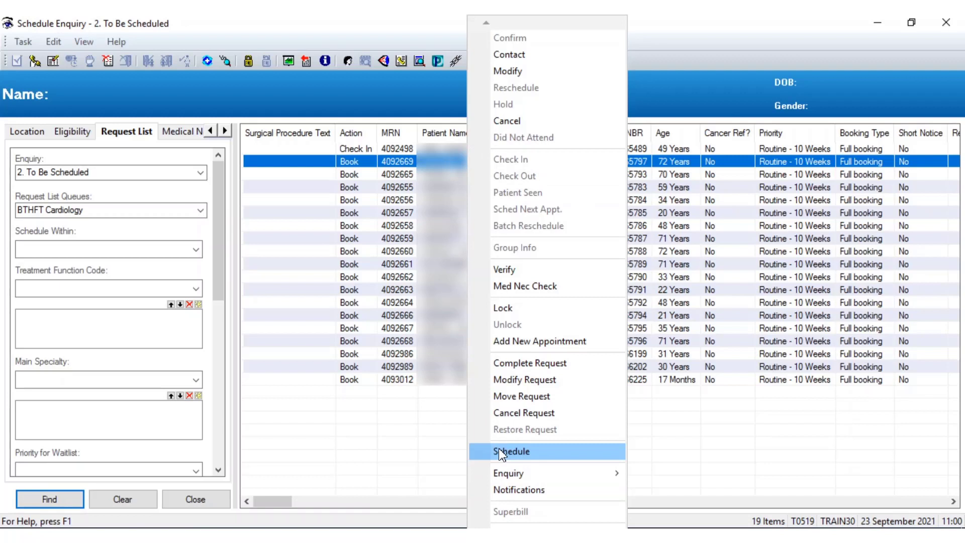
left_click(583, 449)
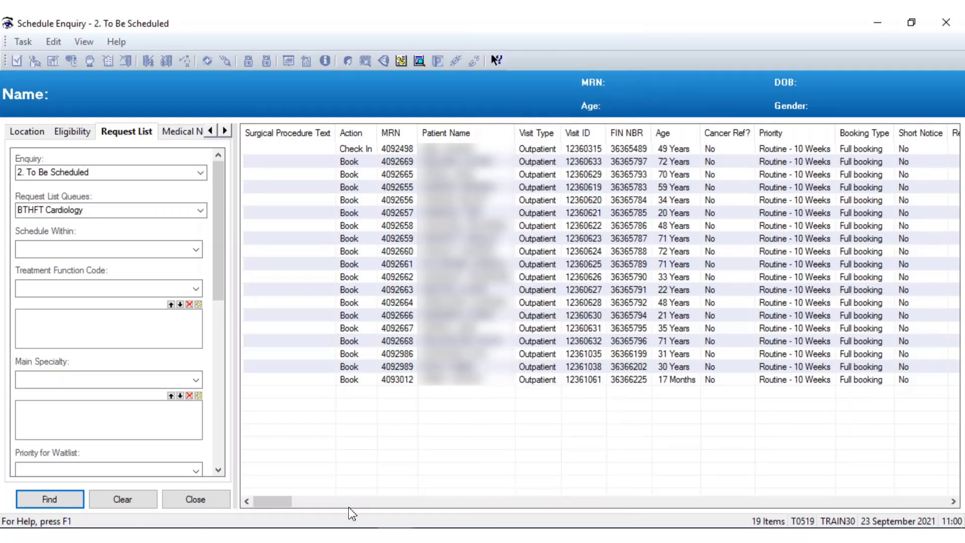
left_click(953, 501)
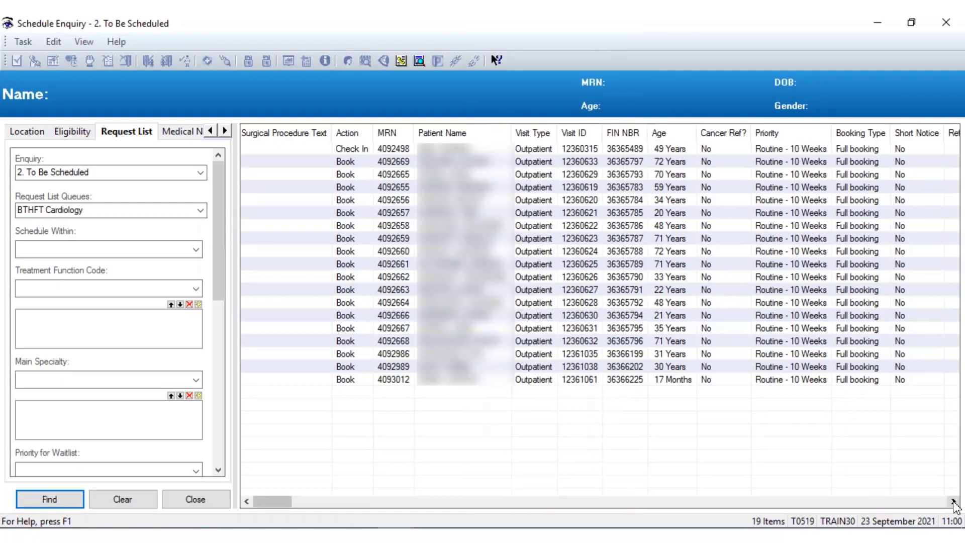
left_click(953, 501)
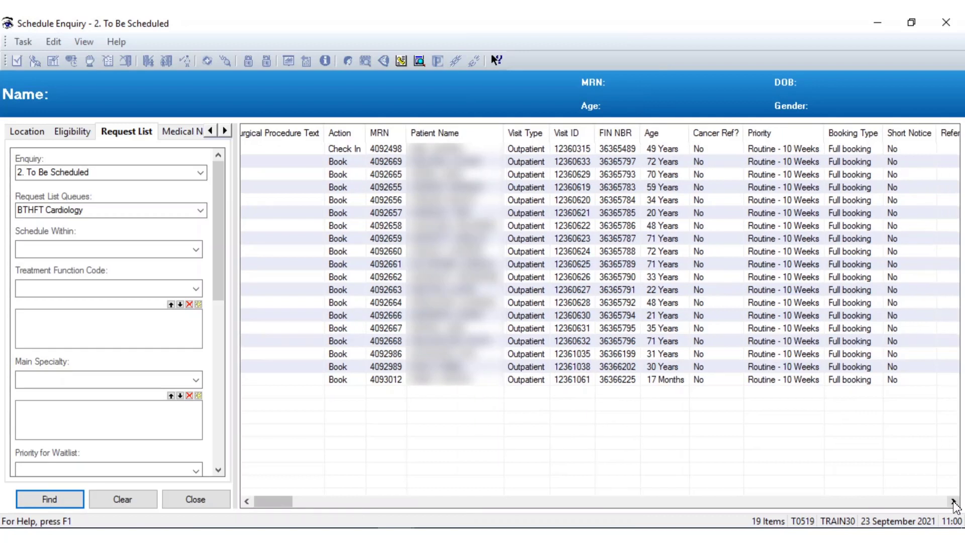
left_click(953, 501)
left_click(953, 501)
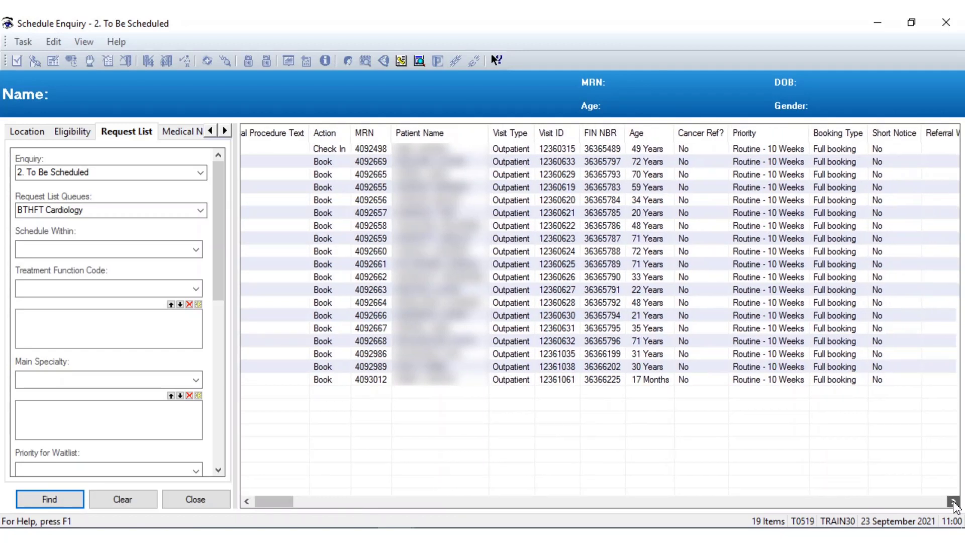
left_click(953, 501)
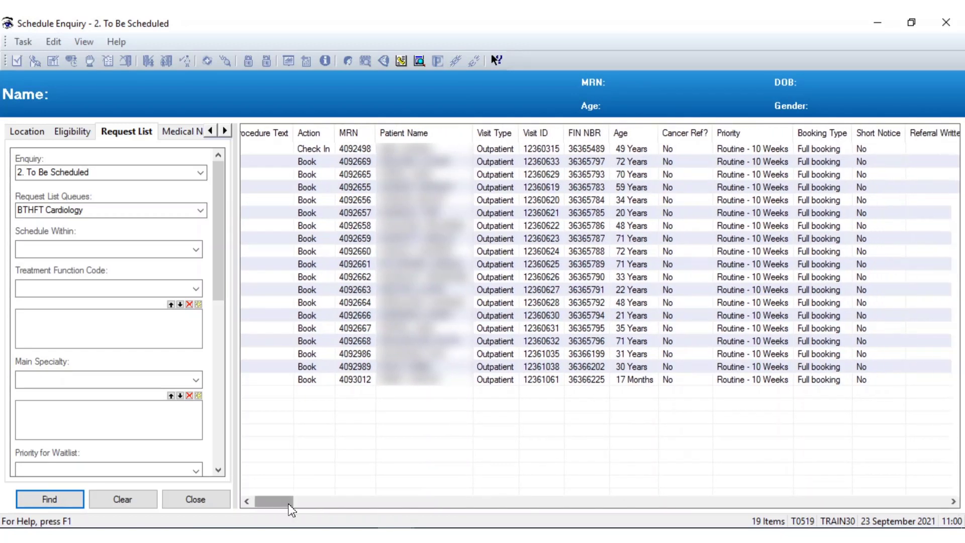
left_click_drag(289, 505, 323, 508)
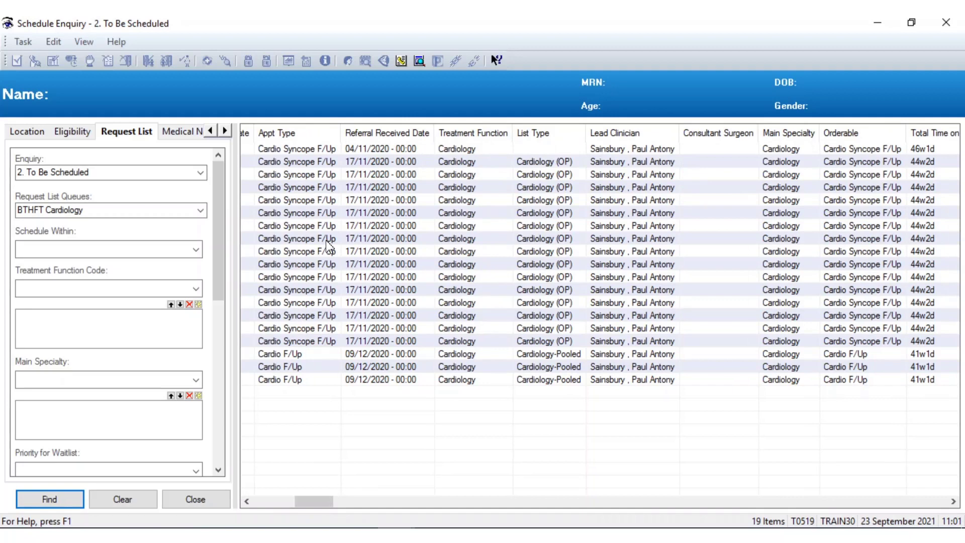
left_click_drag(316, 503, 351, 502)
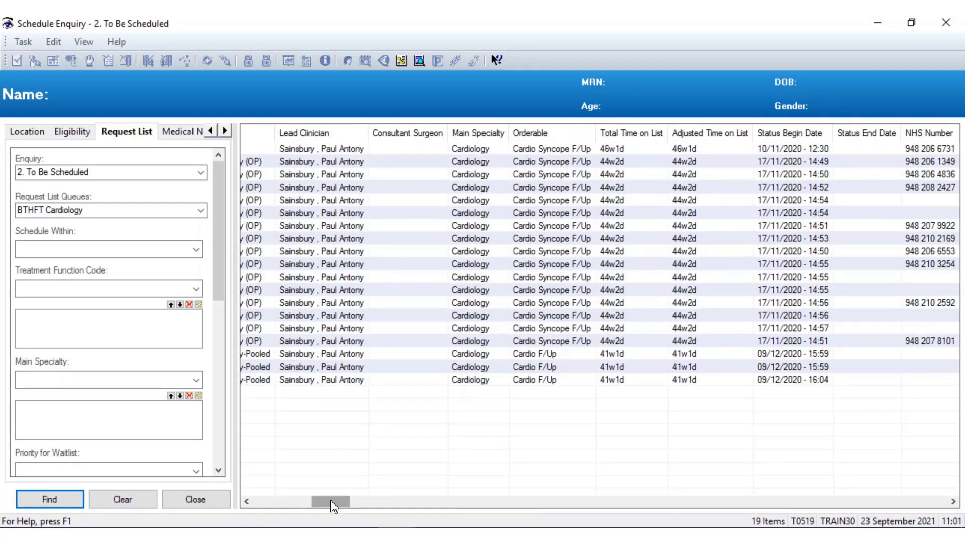
left_click_drag(330, 499, 199, 504)
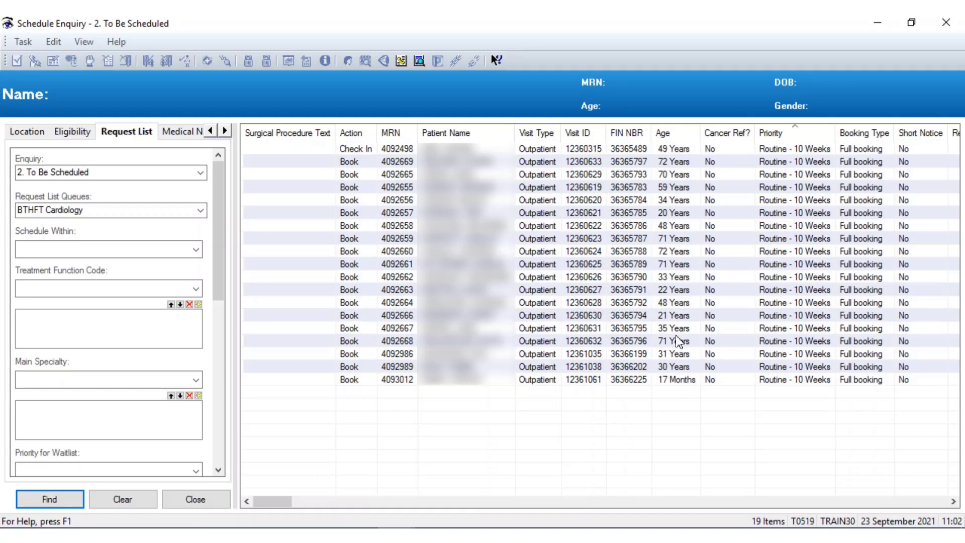
Step: Sort the request list by Priority and start scheduling the Cardio Syncope F/Up request in the second row
left_click(774, 134)
left_click(774, 134)
right_click(472, 163)
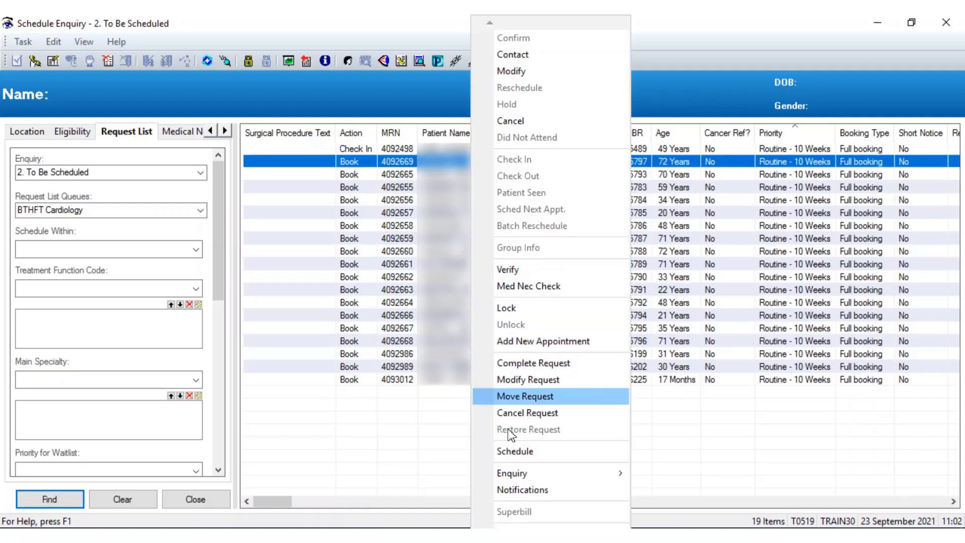
left_click(512, 452)
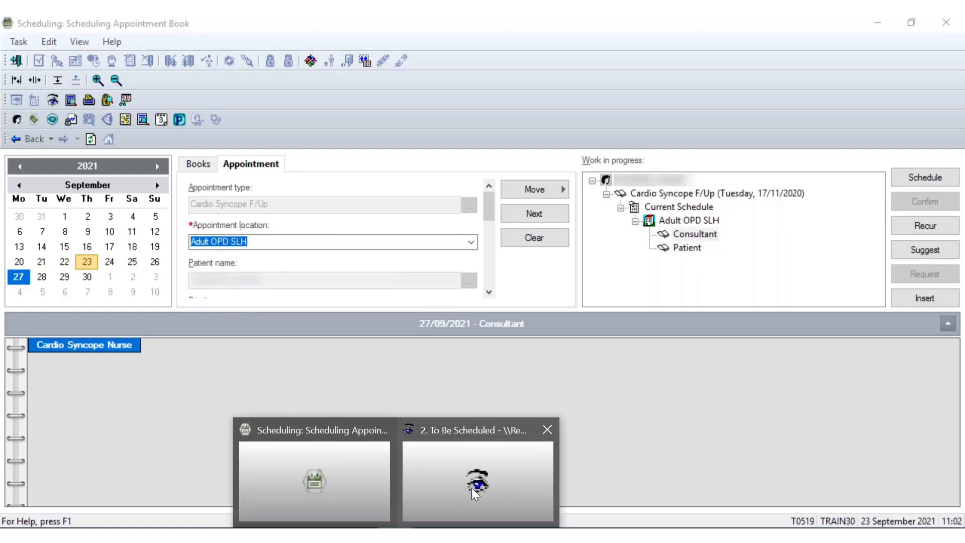
Step: Check the selected request's appointment type in the To Be Scheduled enquiry and compare it with the appointment type in the Scheduling Appointment Book
left_click(472, 487)
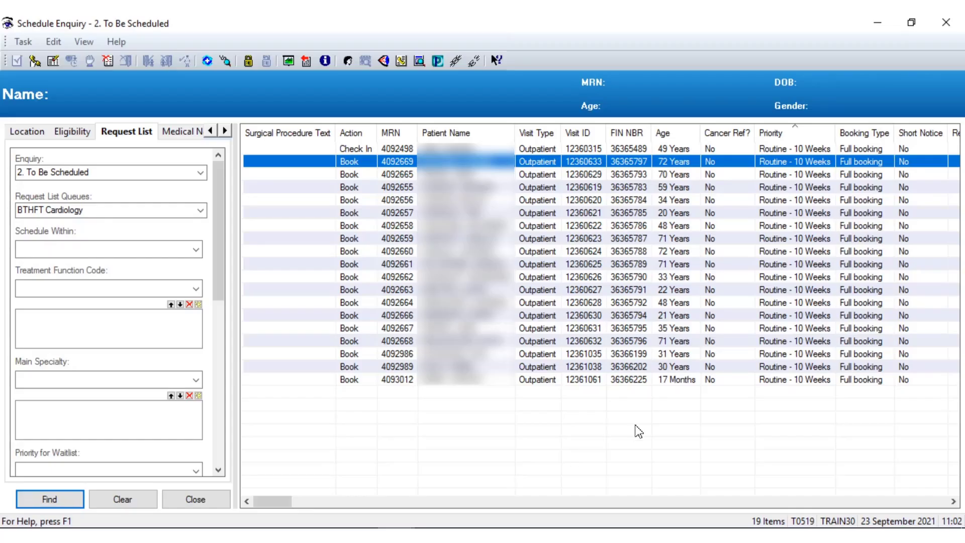
left_click(953, 502)
left_click(953, 501)
left_click(953, 502)
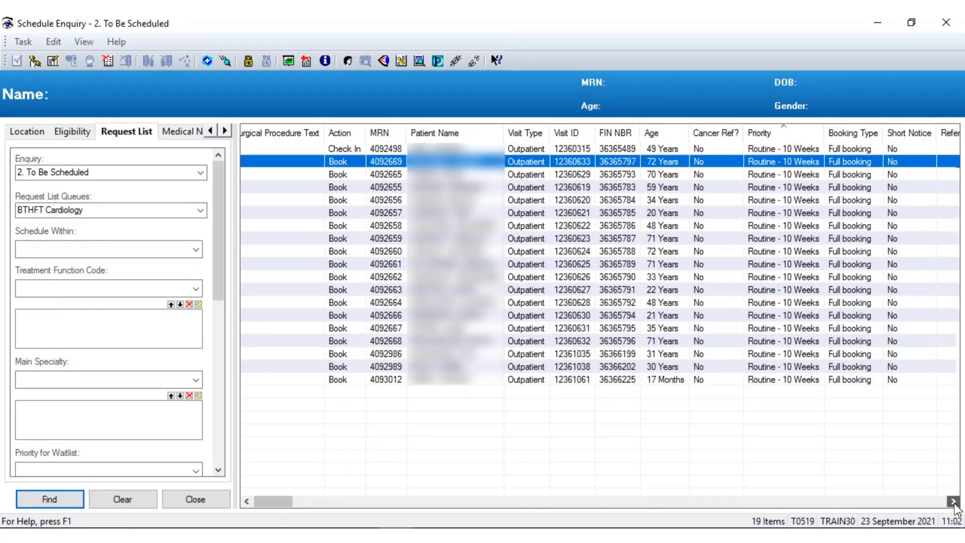
left_click(953, 501)
left_click(953, 502)
left_click(954, 501)
left_click(953, 502)
left_click(953, 501)
left_click(953, 502)
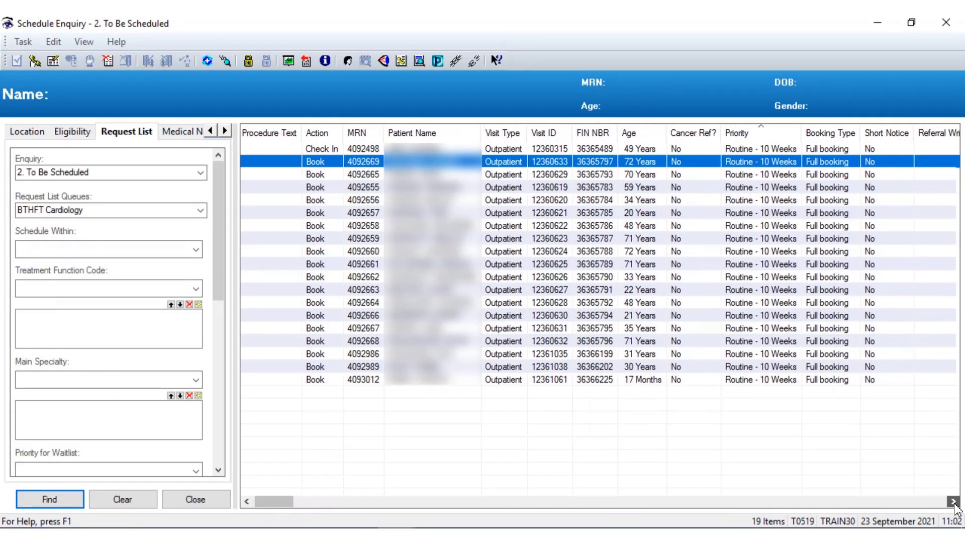
left_click(953, 502)
left_click(953, 501)
left_click(953, 501)
left_click(953, 501)
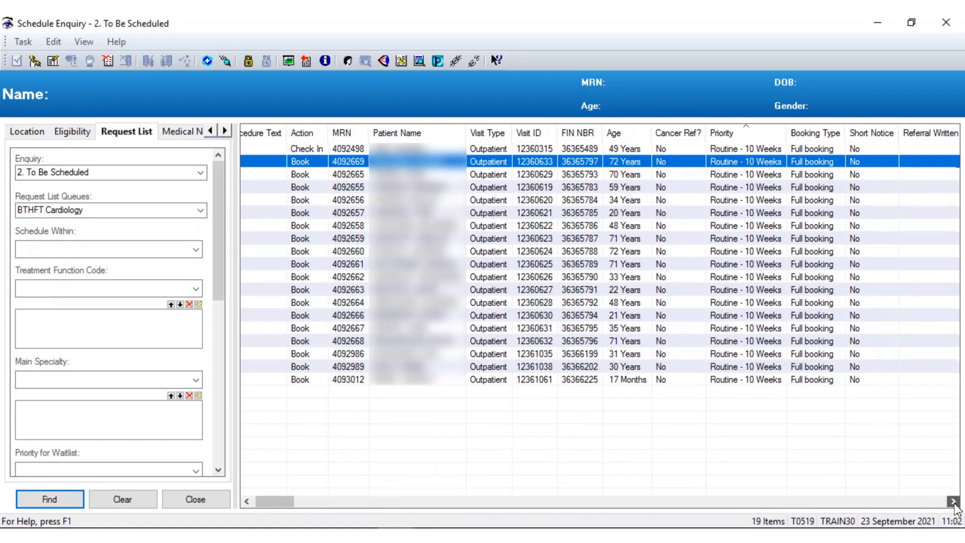
left_click(954, 501)
left_click_drag(271, 502, 294, 503)
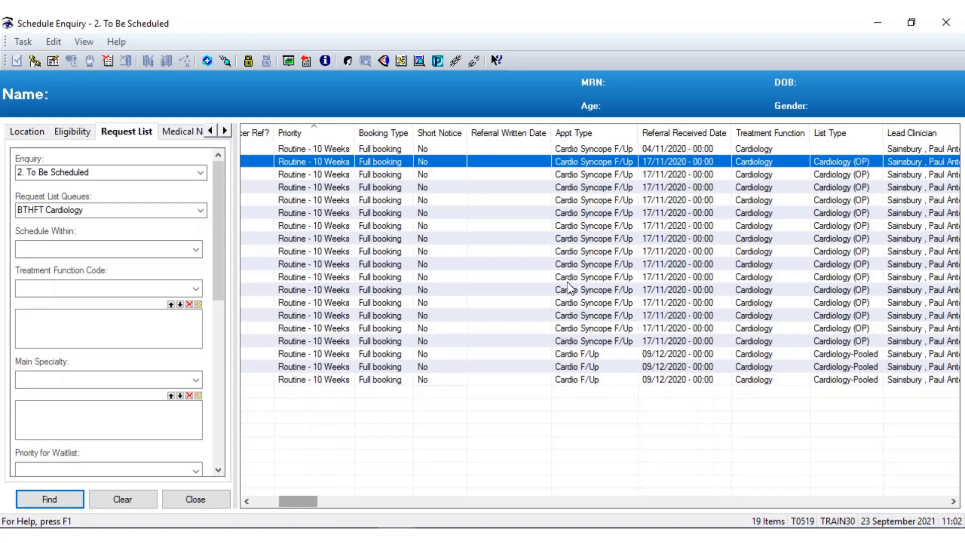
left_click(373, 522)
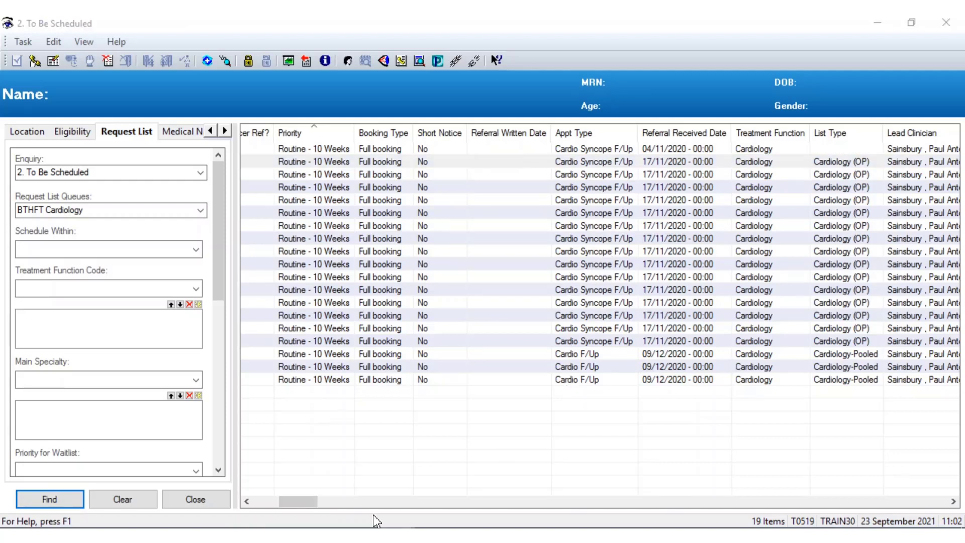
left_click(339, 498)
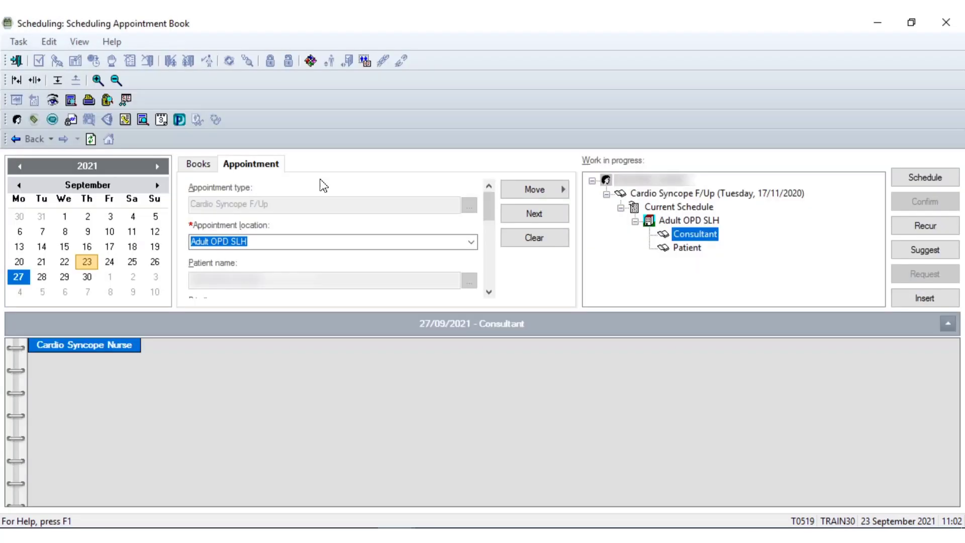
left_click(232, 206)
left_click(233, 206)
left_click(238, 207)
Step: Review the Cardio Syncope Nurse slots on 23 September 2021 and 29 September 2021
left_click(27, 285)
left_click(86, 262)
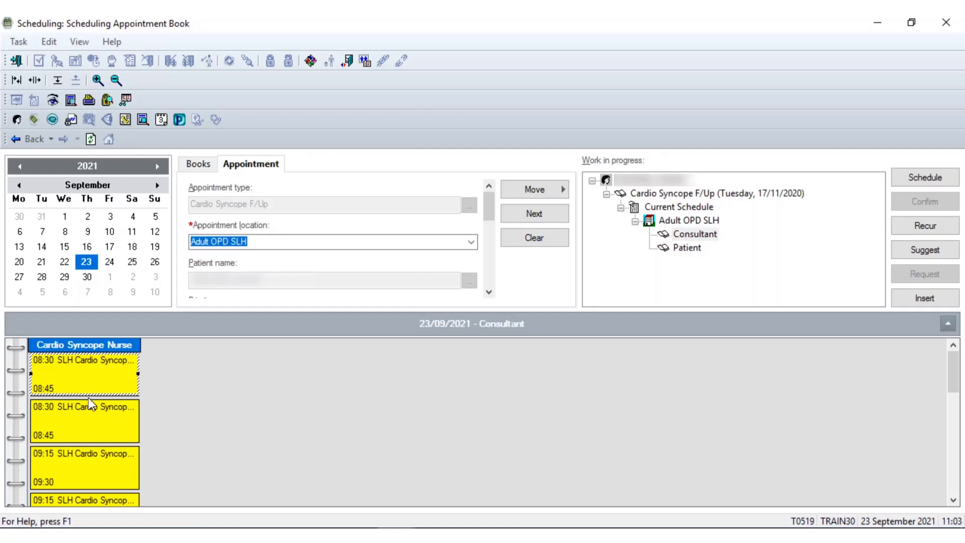
left_click_drag(954, 367, 954, 505)
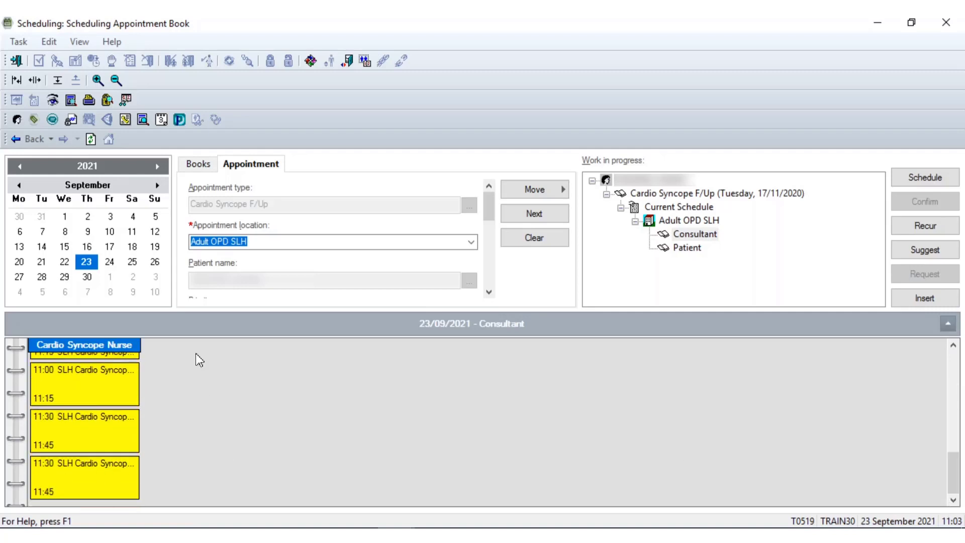
left_click(63, 277)
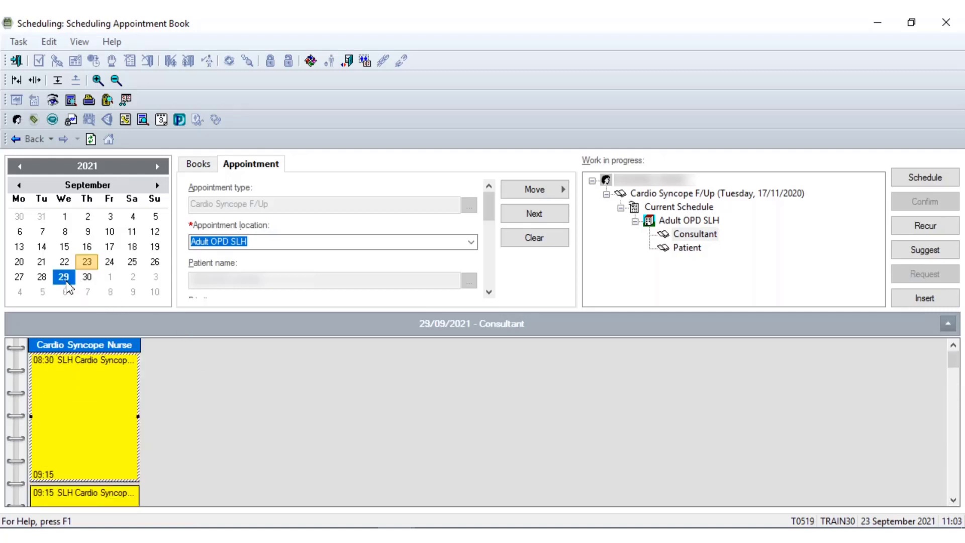
left_click_drag(953, 359, 954, 408)
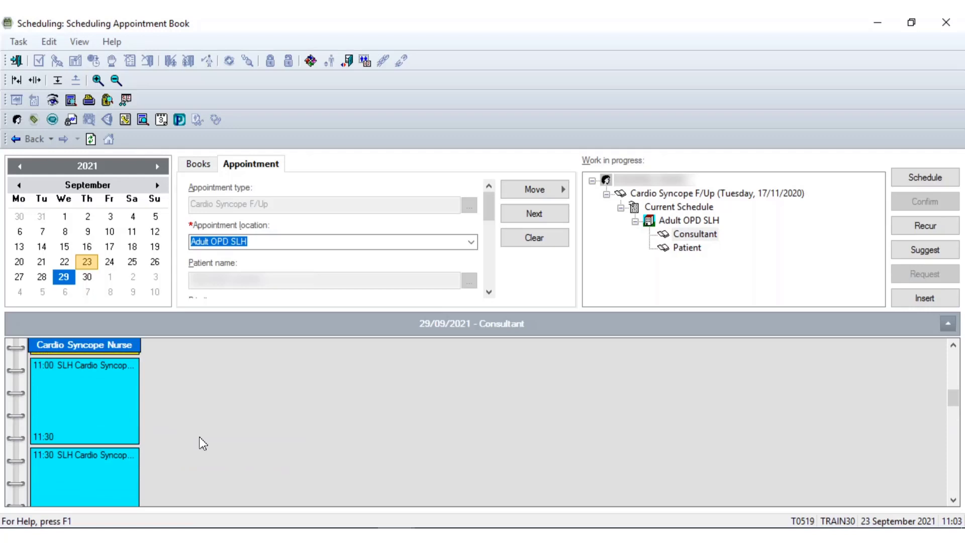
Step: Try to schedule the Cardio Syncope F/Up appointment in the 11:00 Cardio Syncope Nurse slot on 29 September 2021 for 30 minutes
left_click(102, 408)
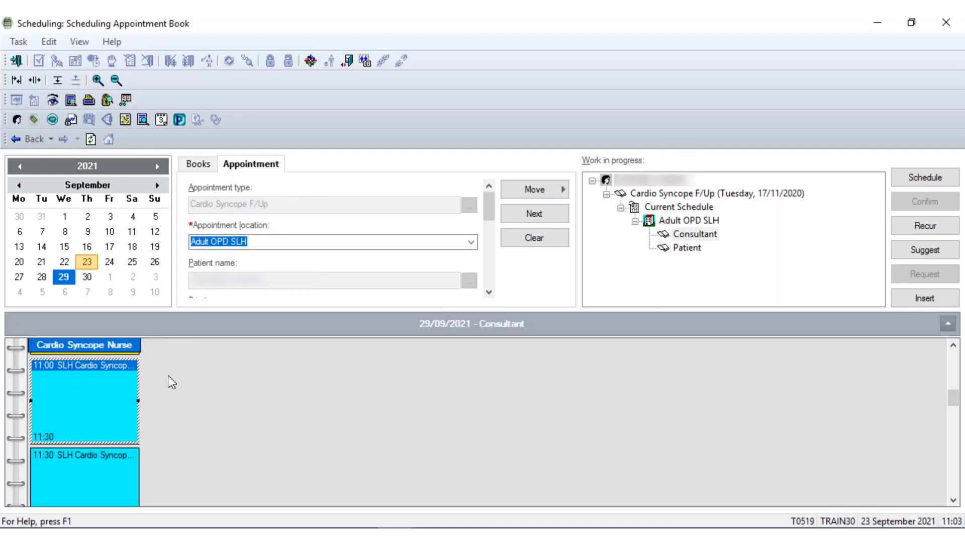
left_click(930, 183)
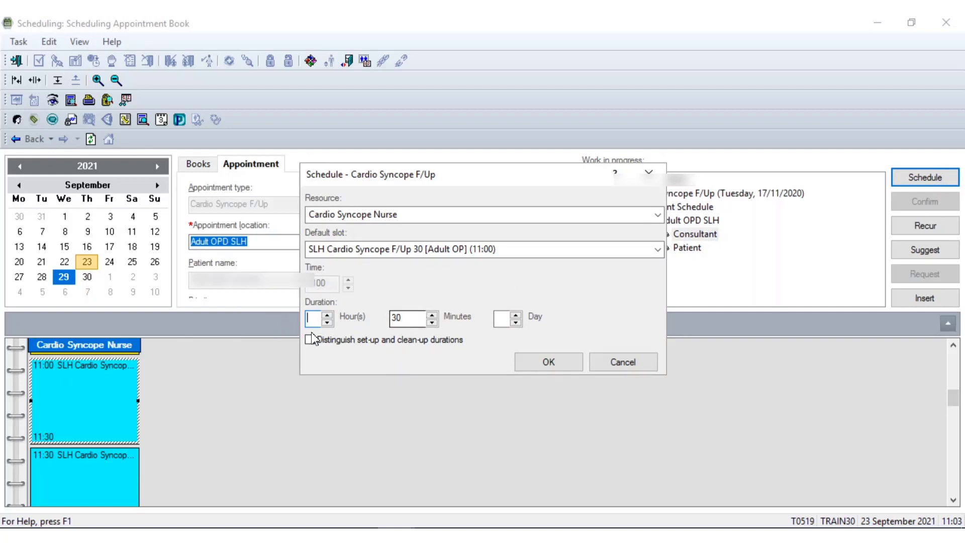
left_click(53, 388)
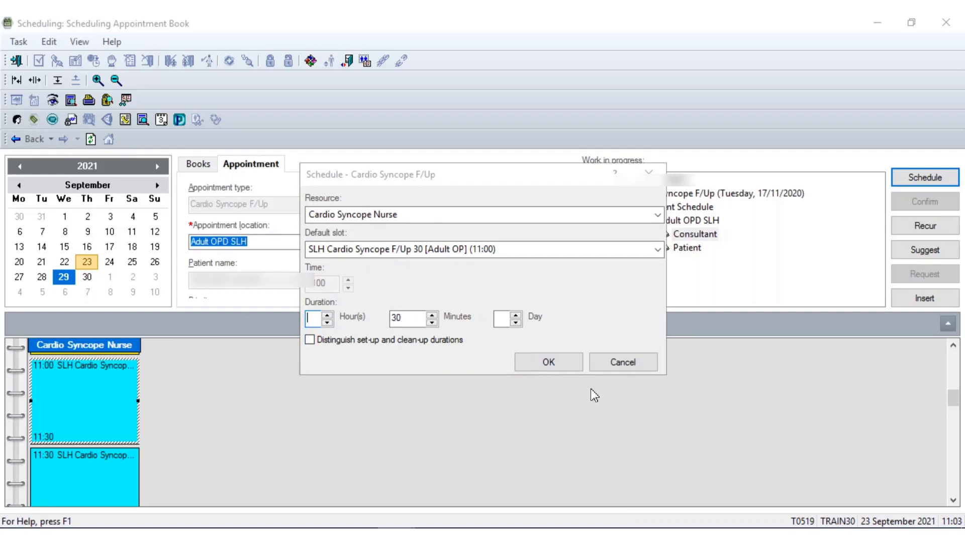
left_click(554, 361)
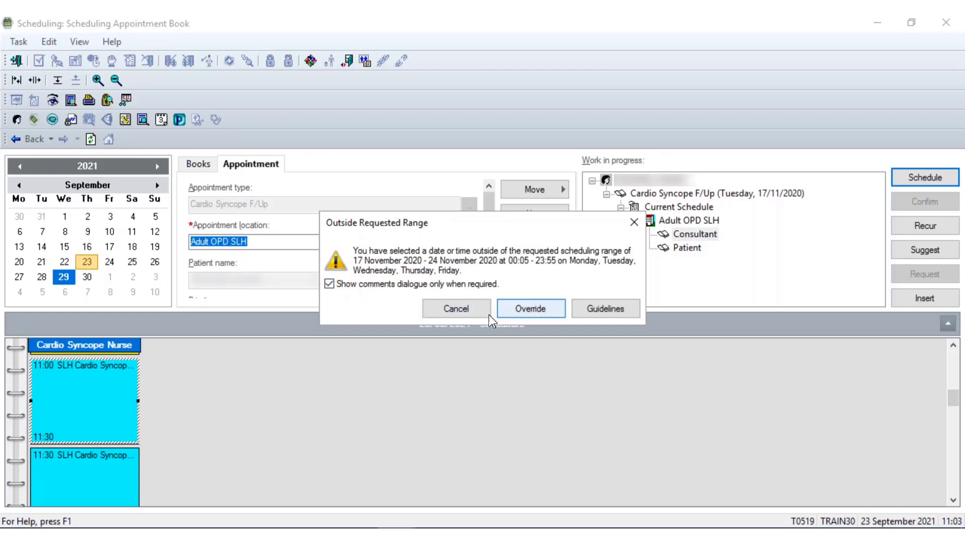
left_click(469, 313)
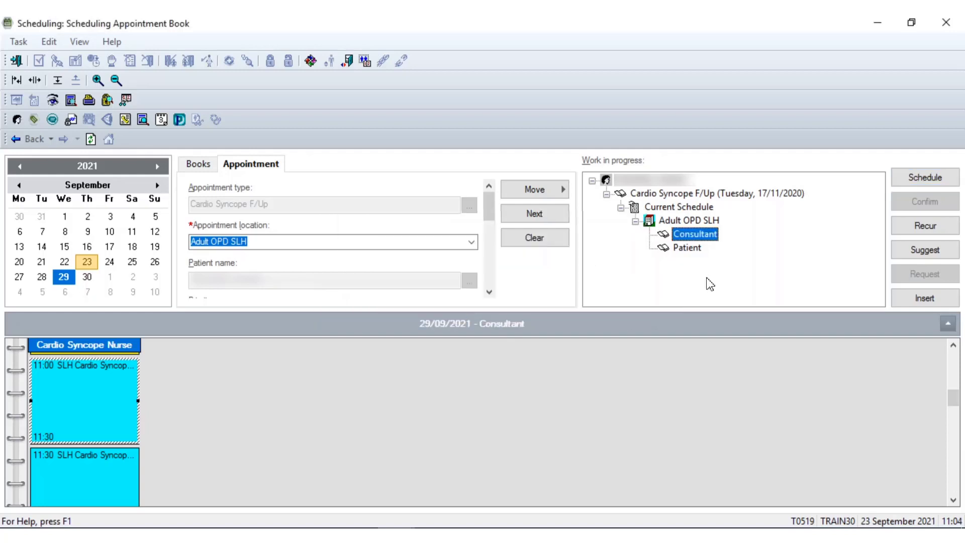
left_click(157, 185)
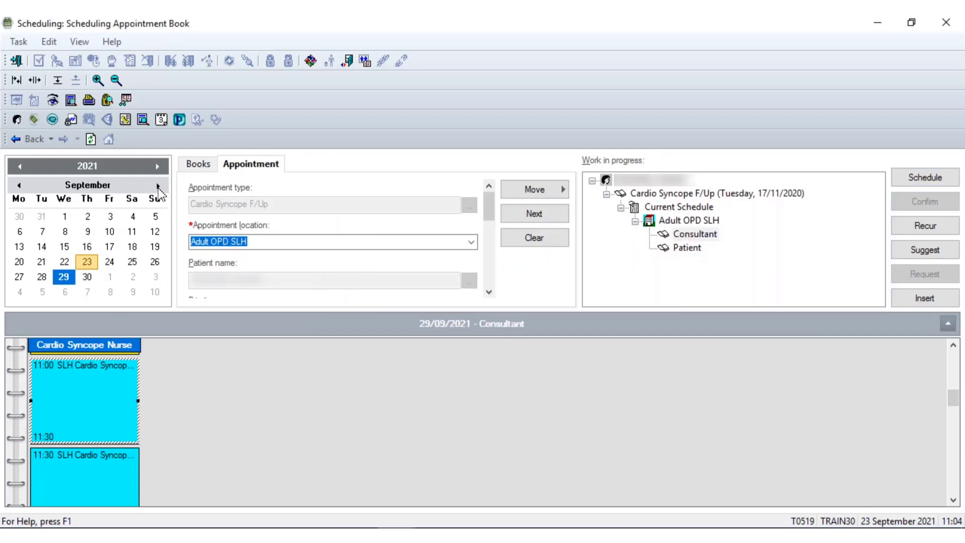
left_click(157, 185)
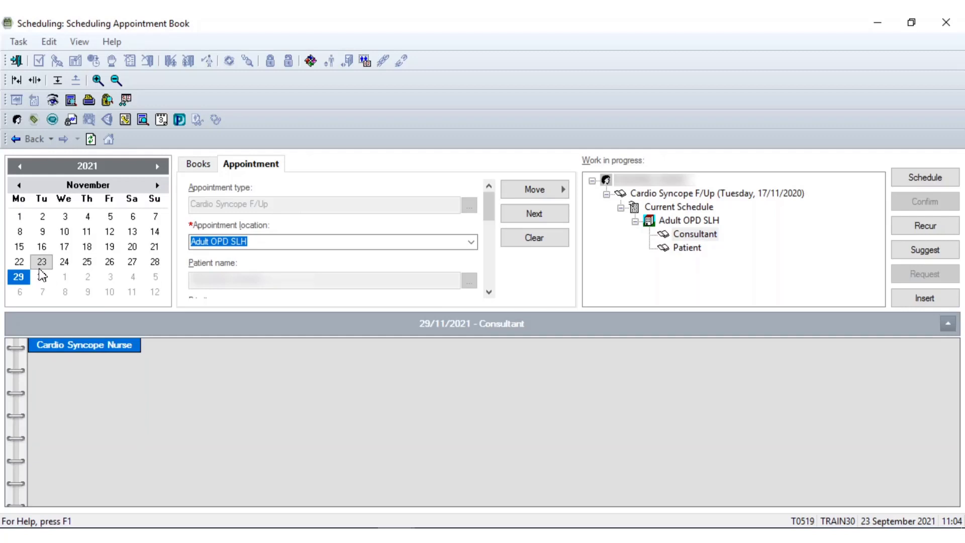
left_click(18, 185)
left_click(18, 185)
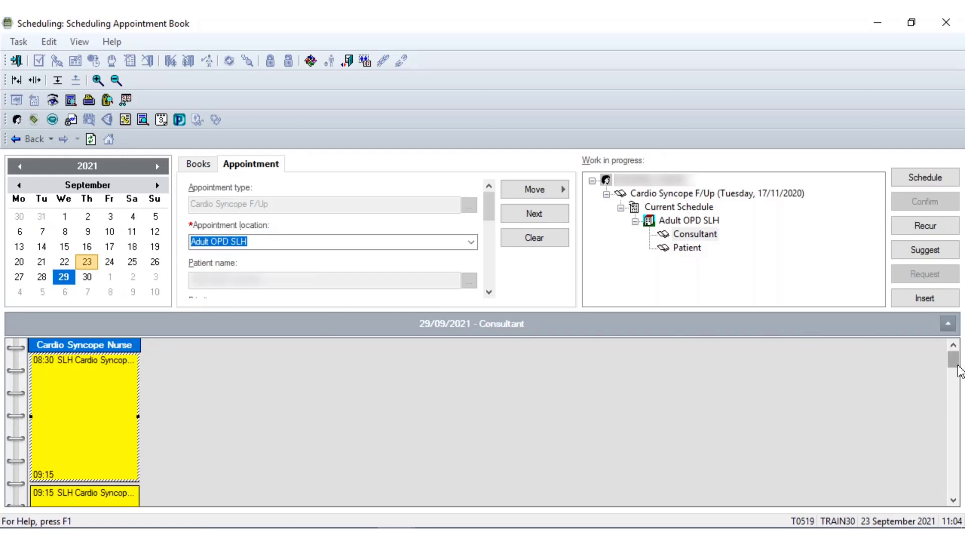
Step: Schedule the Cardio Syncope F/Up appointment in the 11:00 Cardio Syncope Nurse slot on 29 September 2021 for 30 minutes
left_click_drag(958, 371, 958, 409)
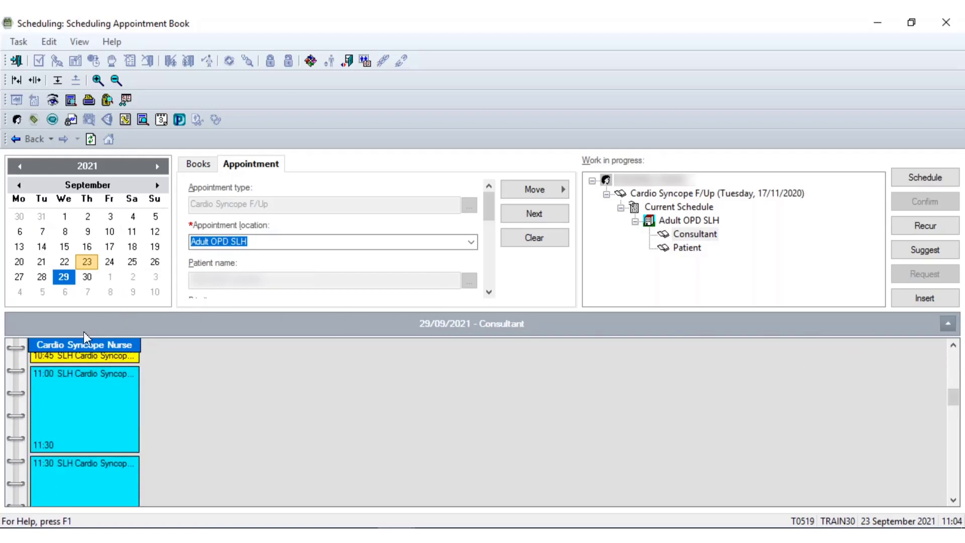
left_click(53, 400)
left_click(925, 177)
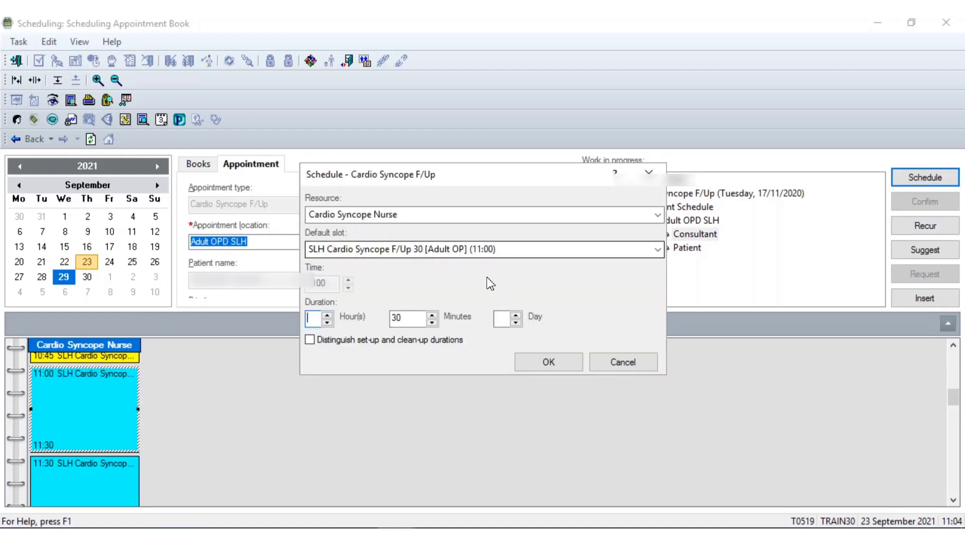
left_click(547, 361)
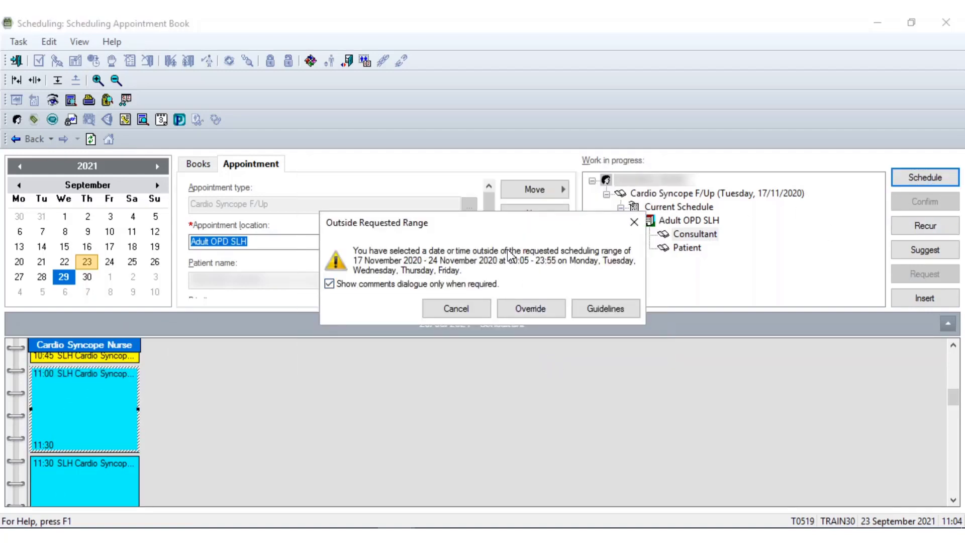
Step: Override the requested scheduling range for the appointment, giving Hospital - No Capacity as the override reason
left_click(519, 311)
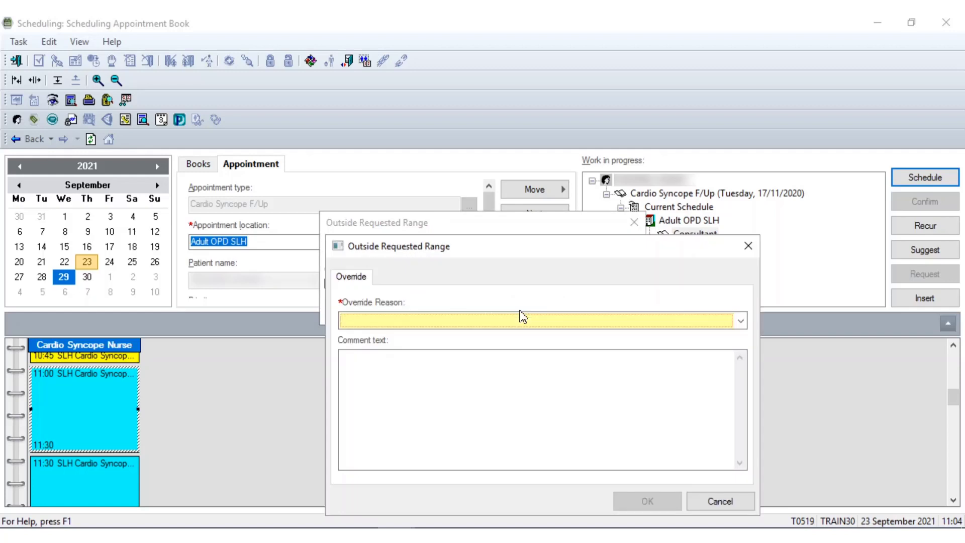
left_click(405, 320)
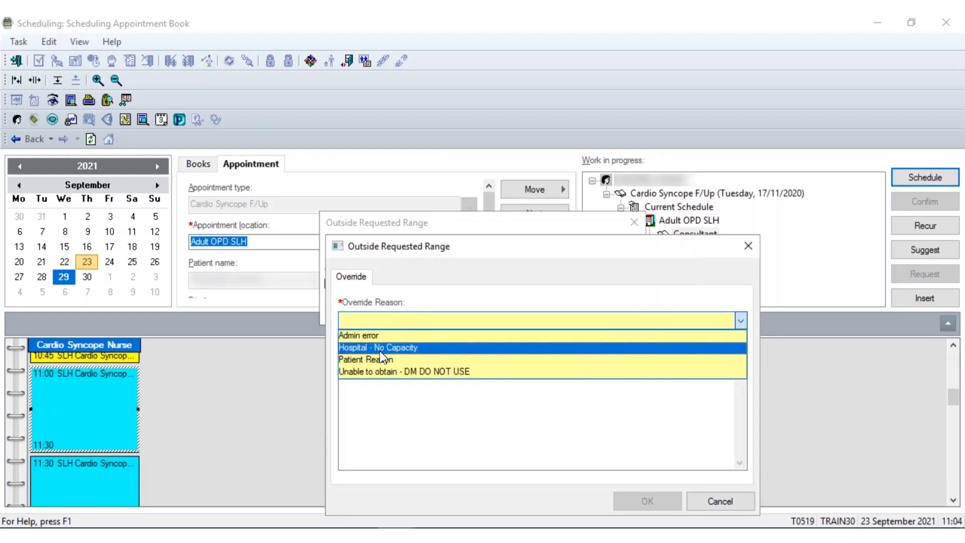
left_click(379, 348)
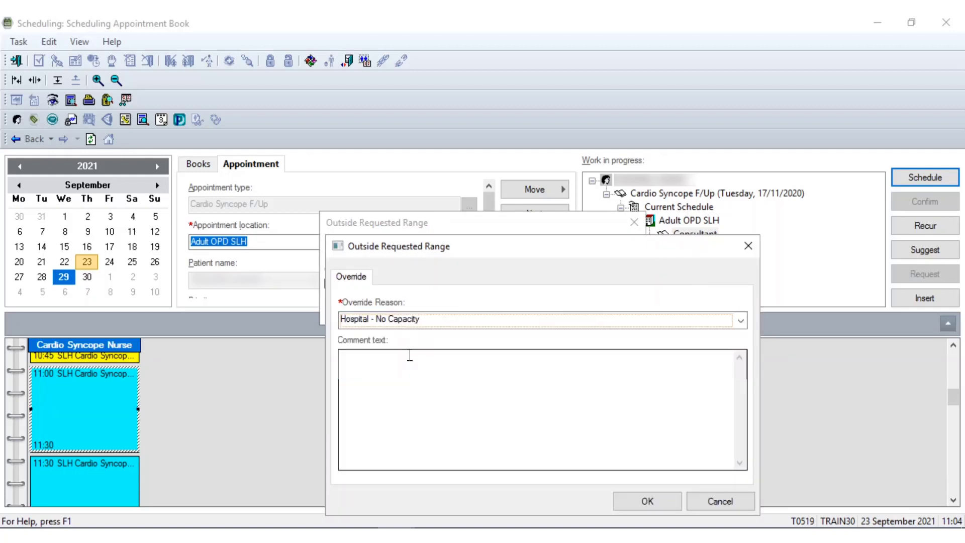
left_click(641, 501)
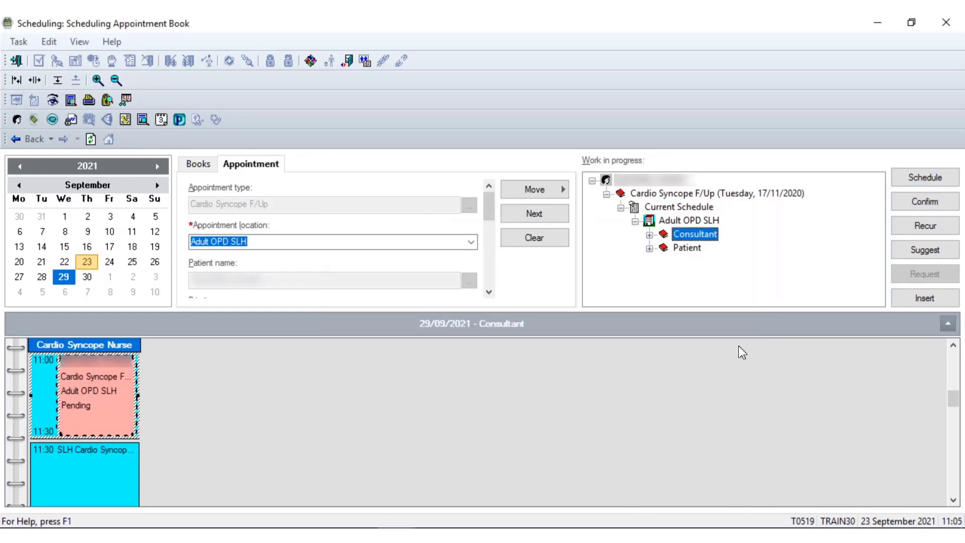
Step: Confirm the pending 11:00 appointment with Send Letter to Print Services set to 2 - No
left_click(926, 203)
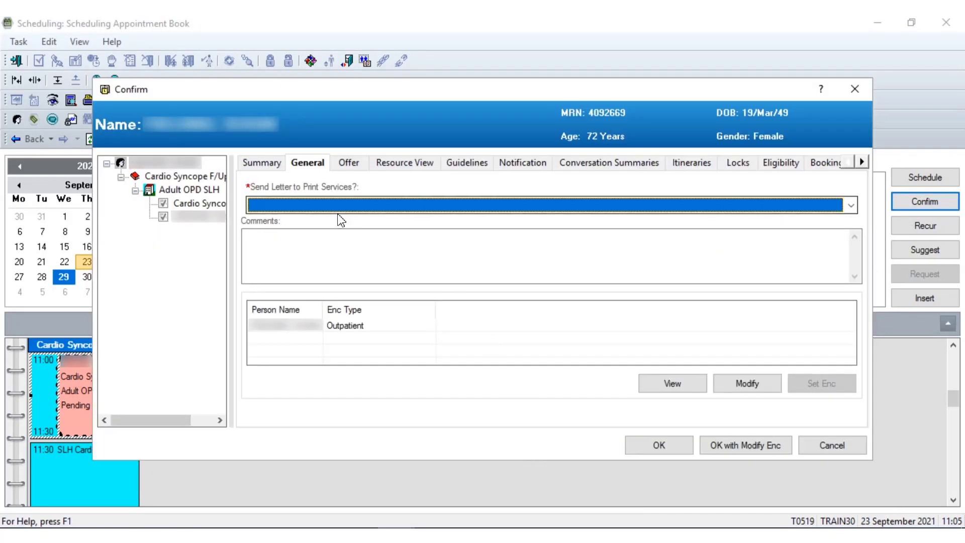
left_click(334, 210)
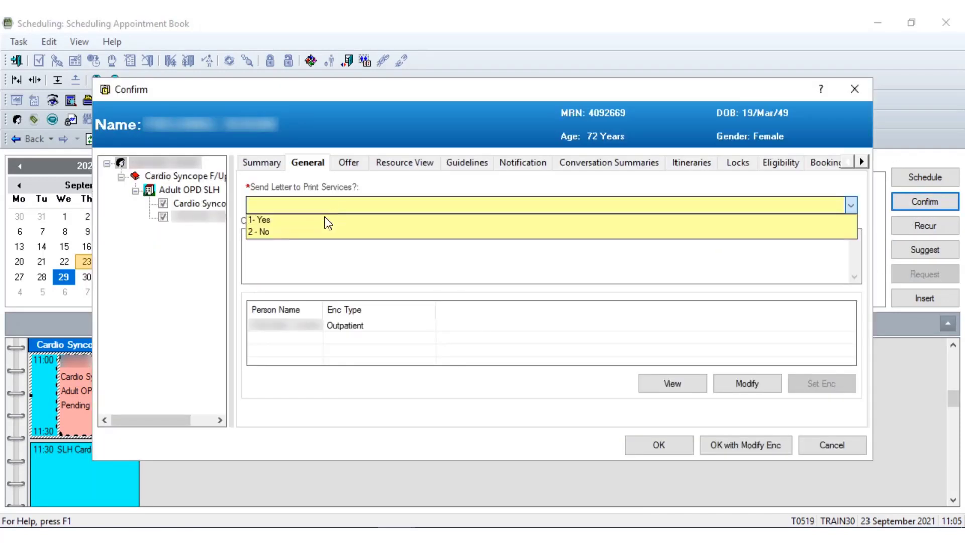
left_click(280, 232)
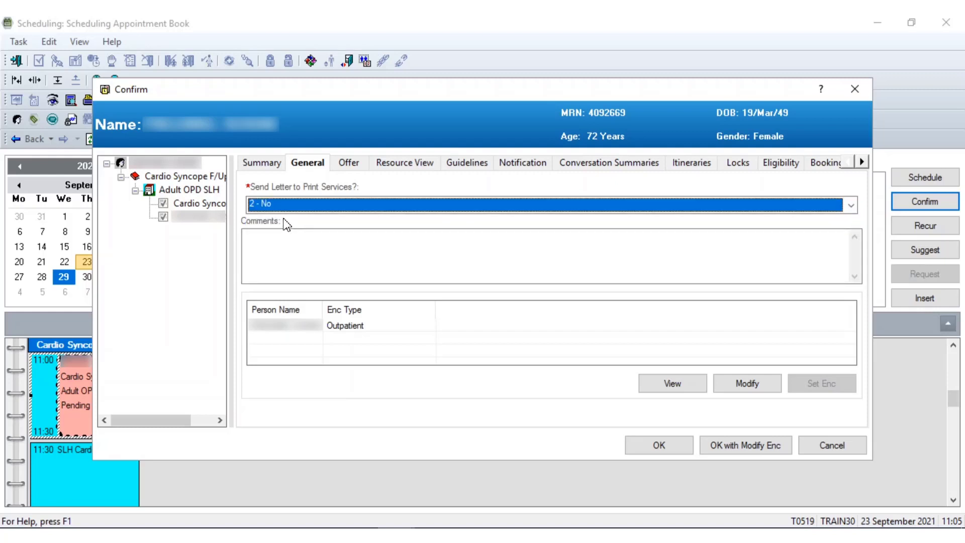
left_click(658, 452)
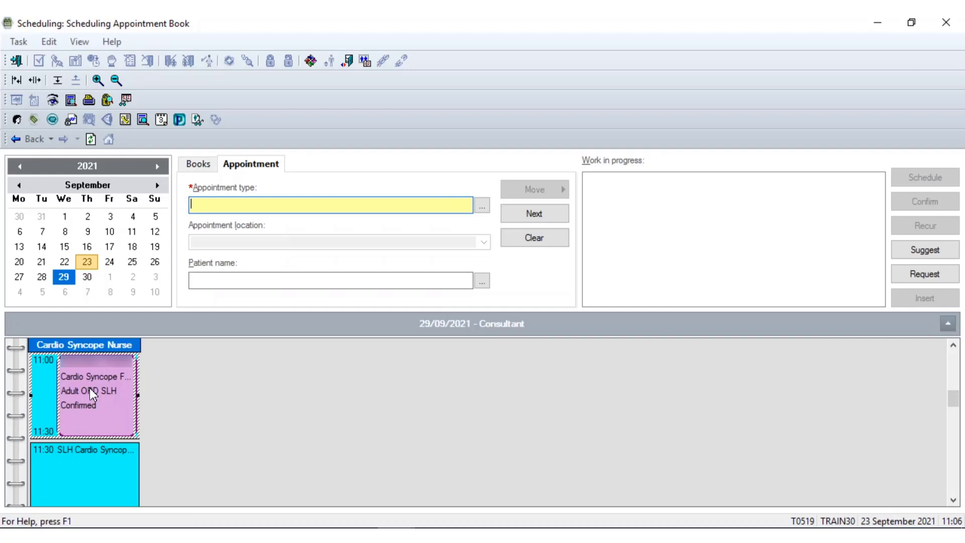
Step: Open the Schedule Enquiry for persons and choose the Standard Patient Enquiry
left_click(52, 99)
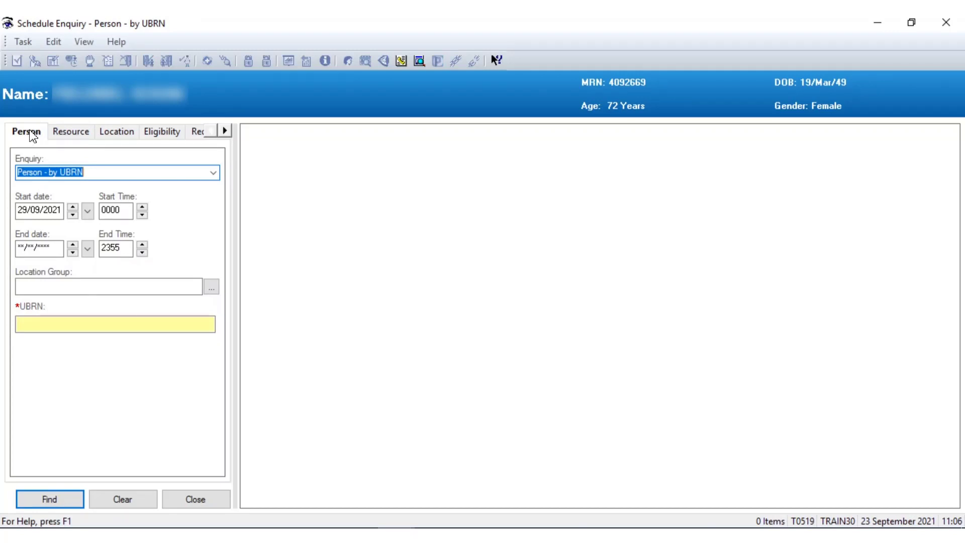
left_click(213, 172)
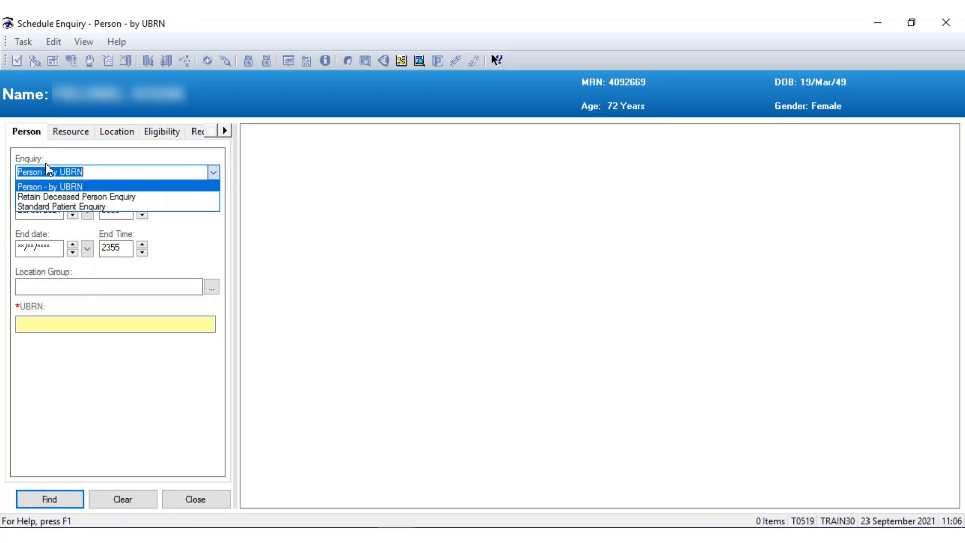
left_click(59, 205)
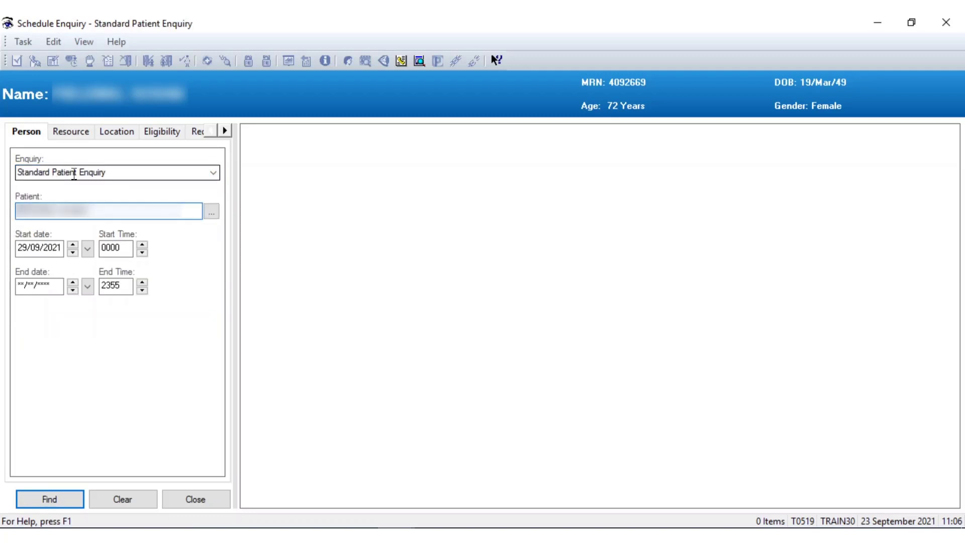
left_click_drag(99, 214, 2, 210)
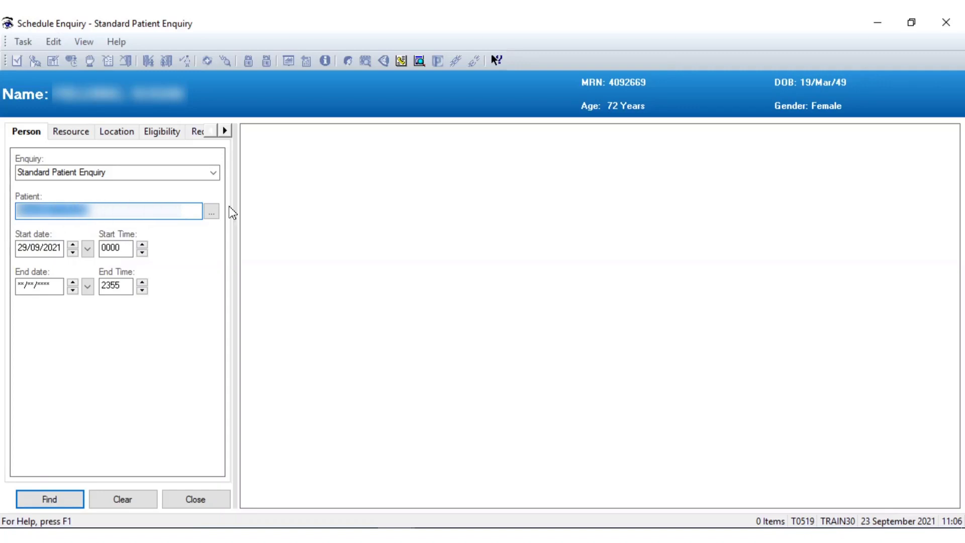
left_click(211, 212)
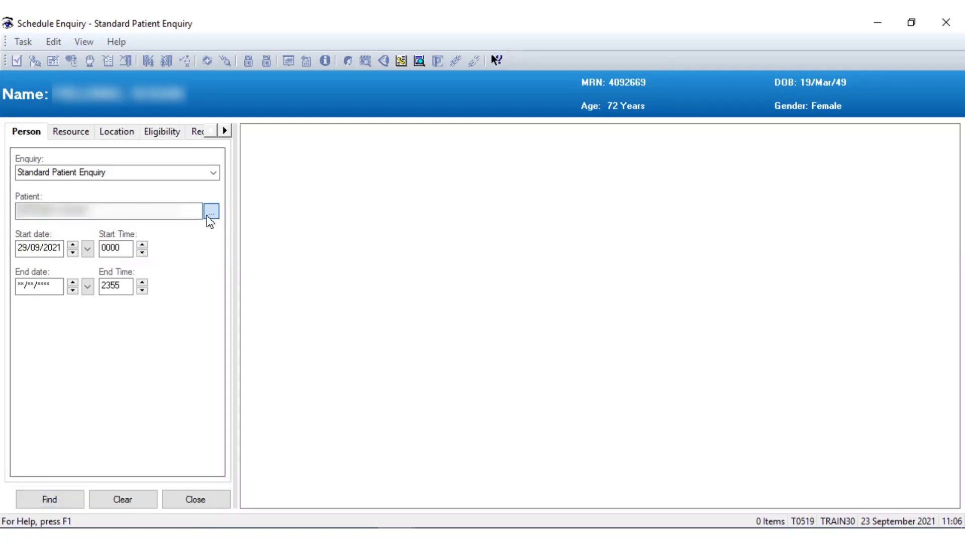
left_click(209, 217)
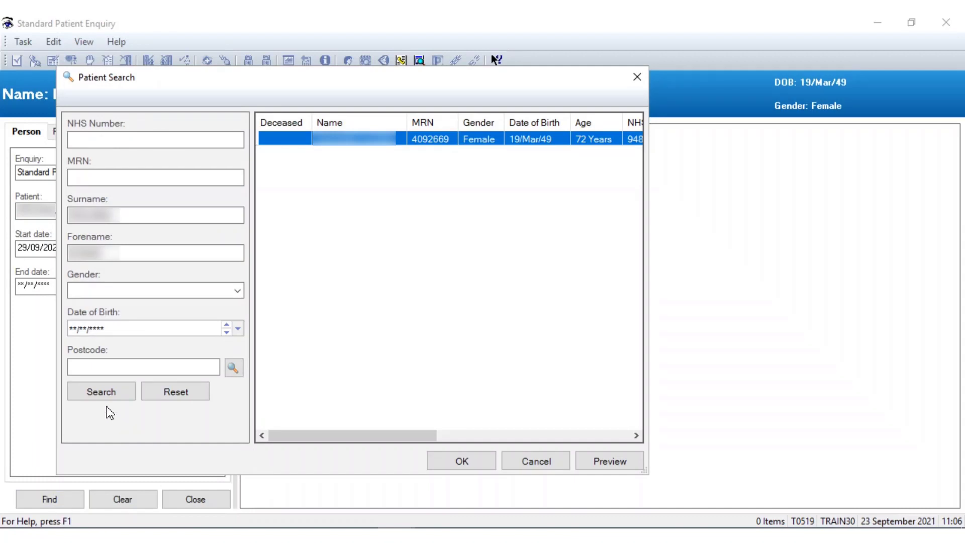
left_click(537, 462)
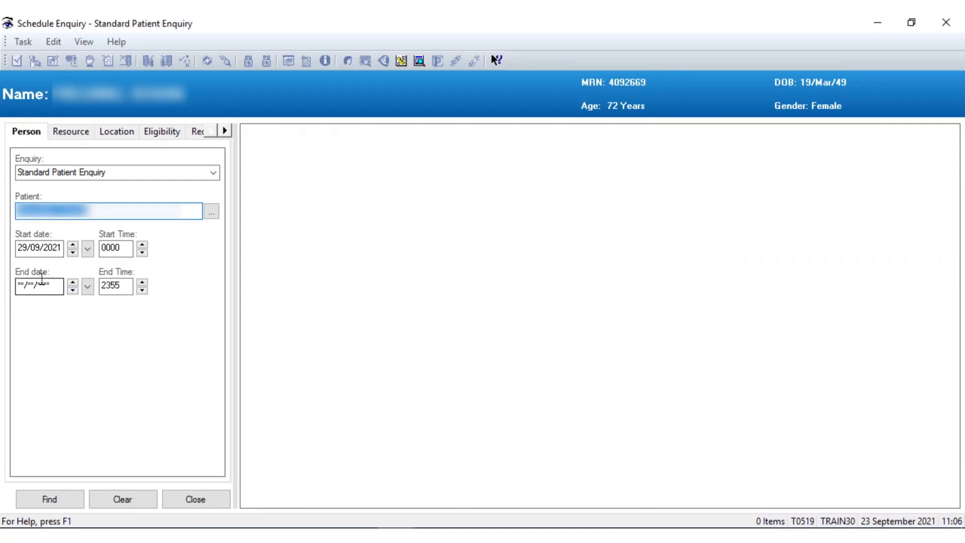
Step: Find the patient's appointments with the start date kept at 29/09/2021 and no end date
left_click(88, 249)
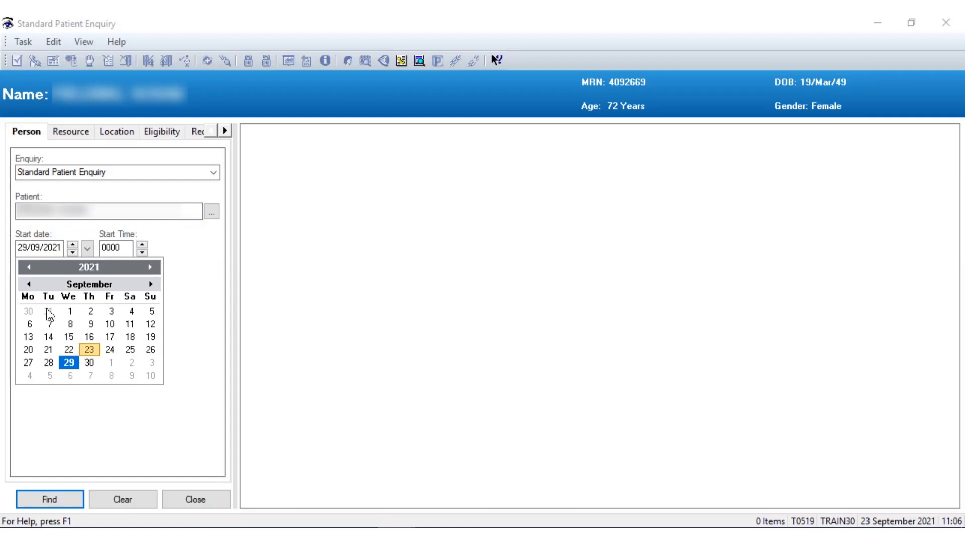
left_click(98, 457)
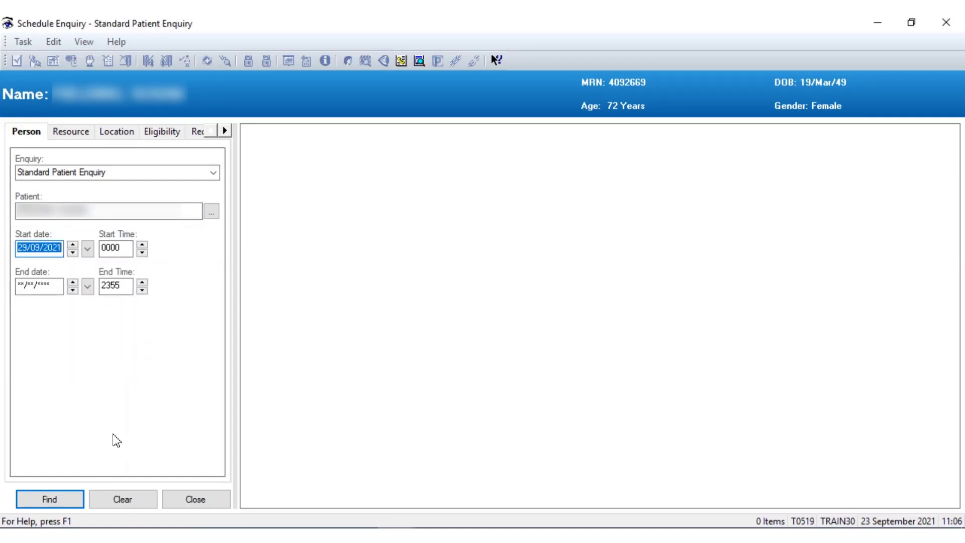
left_click(52, 284)
left_click(54, 500)
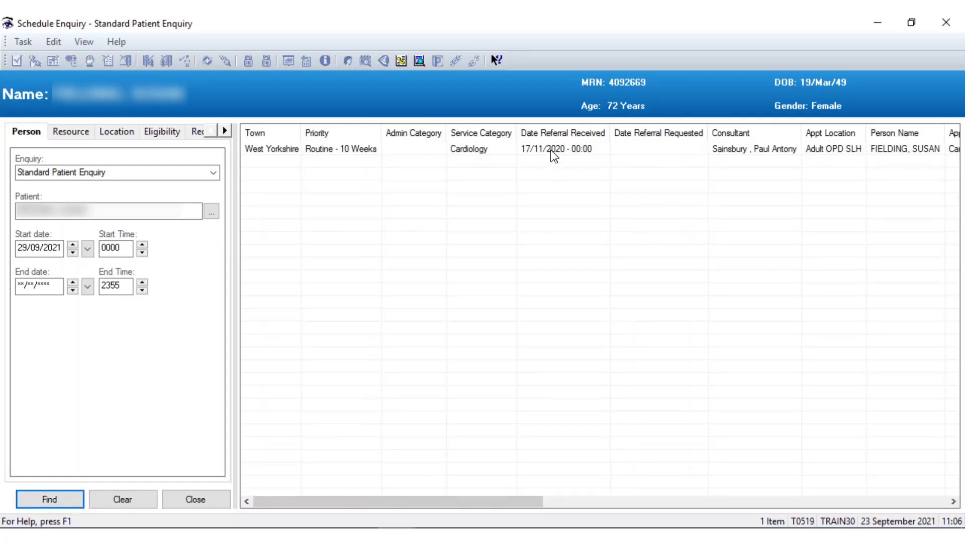
Step: Start rescheduling the patient's found cardiology appointment and retain its association with the active encounter
right_click(509, 152)
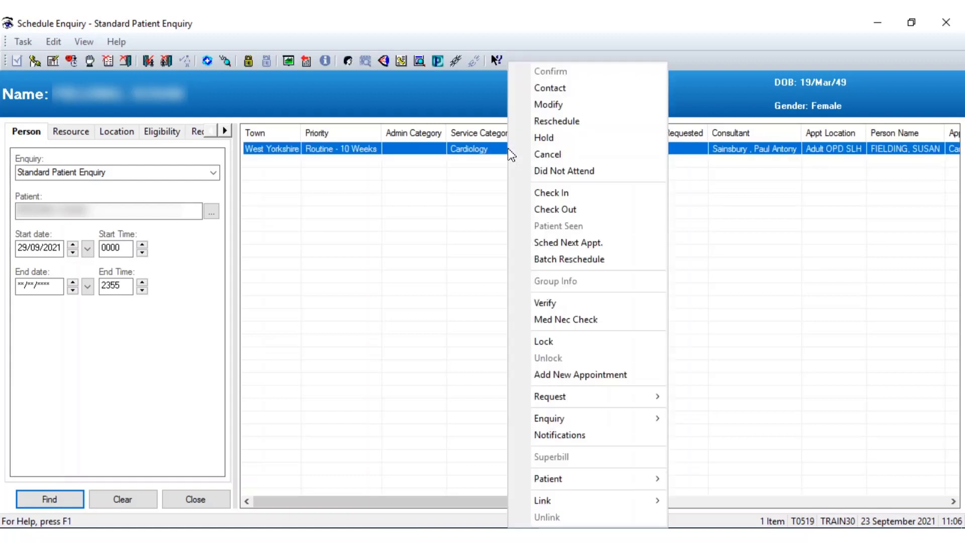
left_click(551, 124)
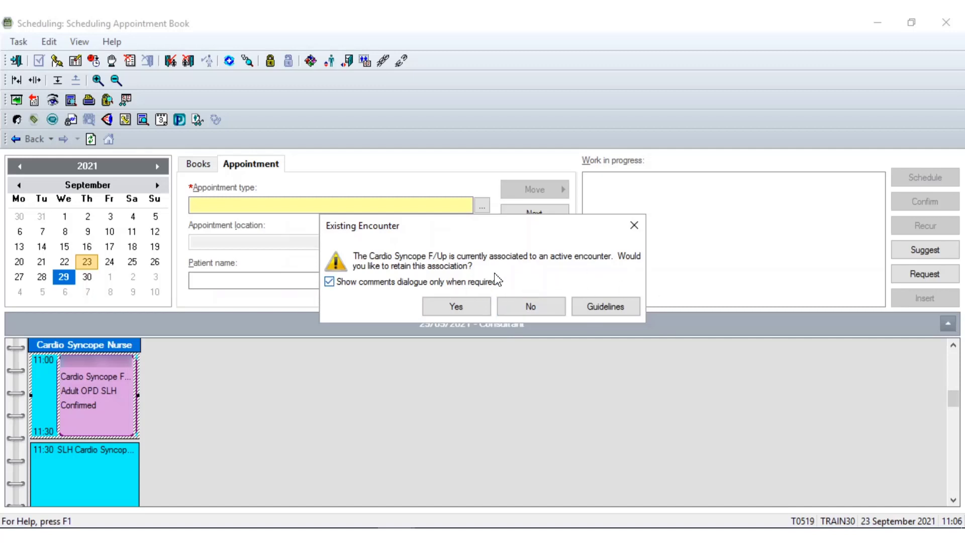
left_click(447, 310)
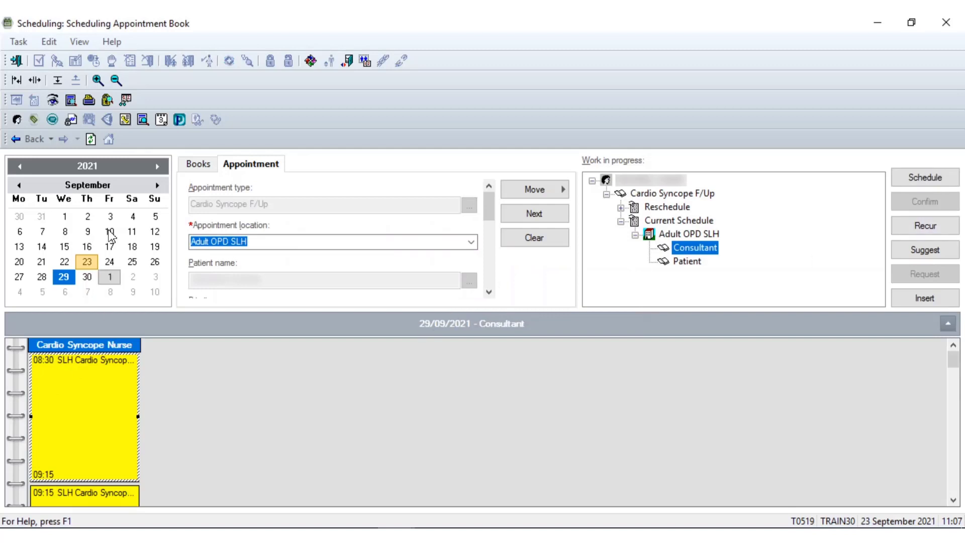
Step: Schedule the appointment in the first 13:30 BRI Cardio Syncope Phone F/Up slot on 6 October 2021 for 20 minutes
left_click(65, 291)
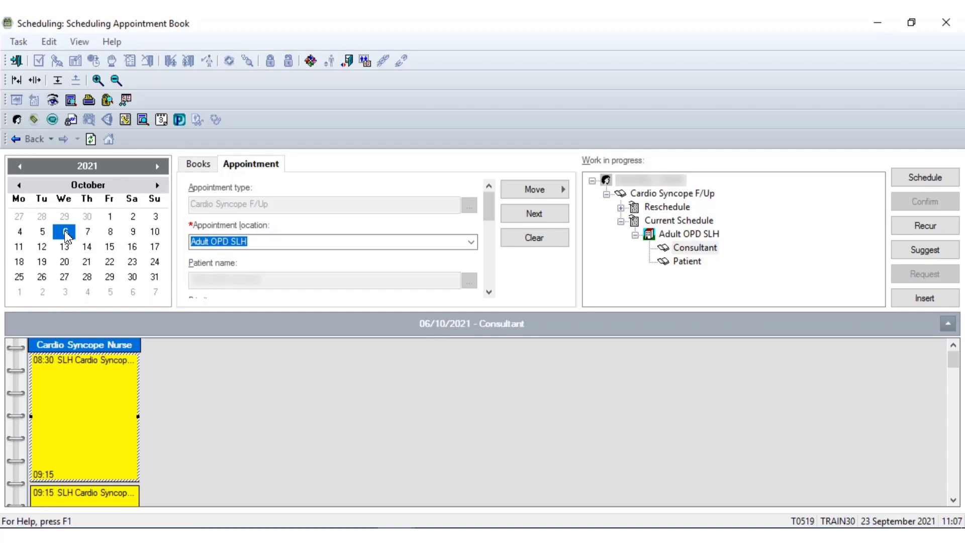
left_click_drag(948, 366, 951, 413)
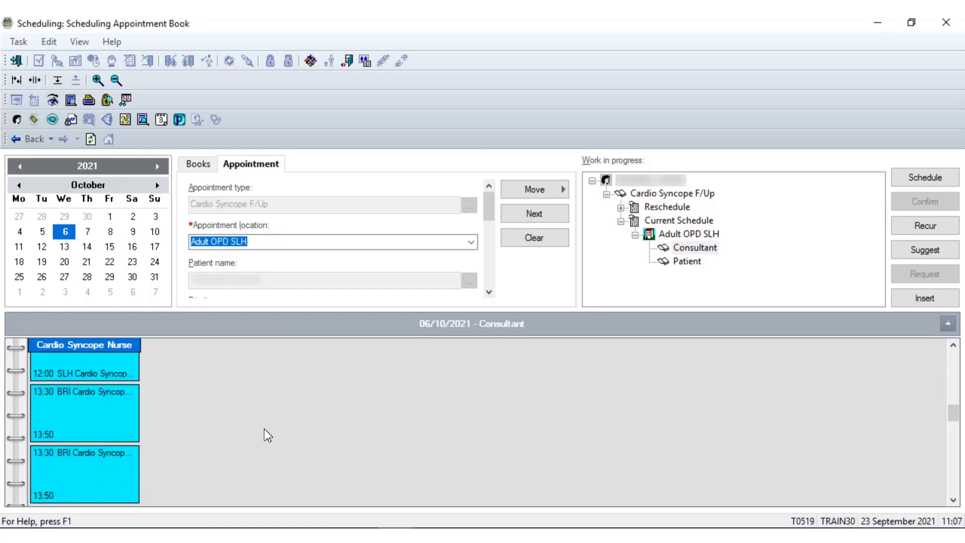
left_click(95, 418)
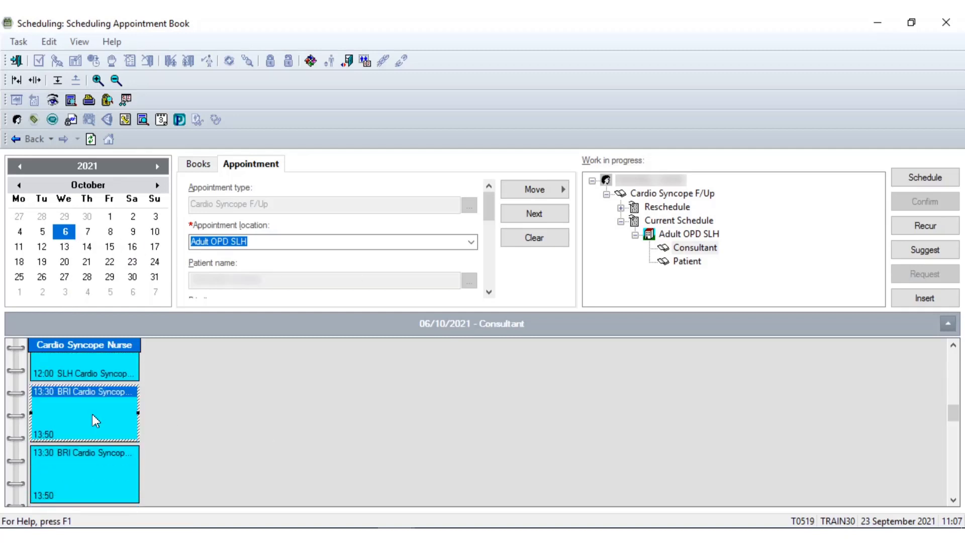
left_click(937, 184)
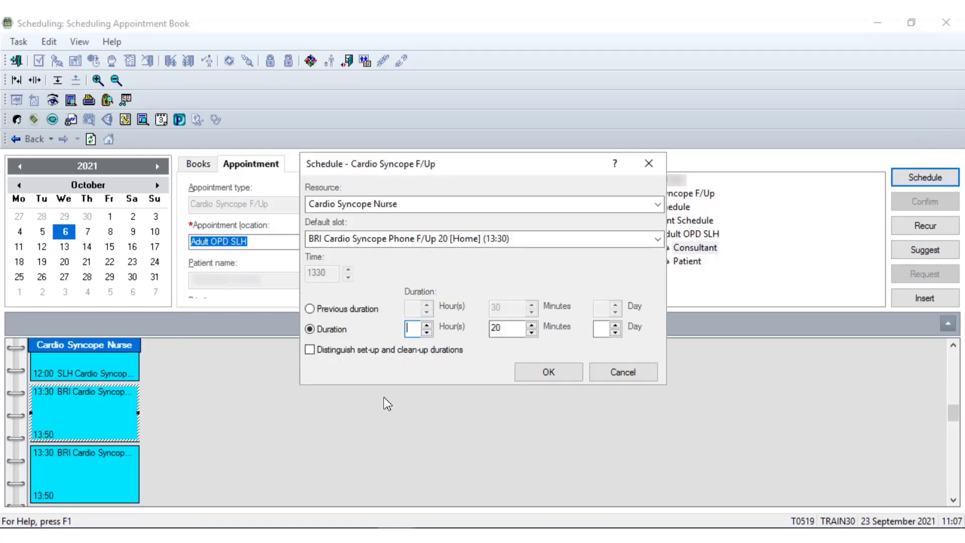
left_click(521, 373)
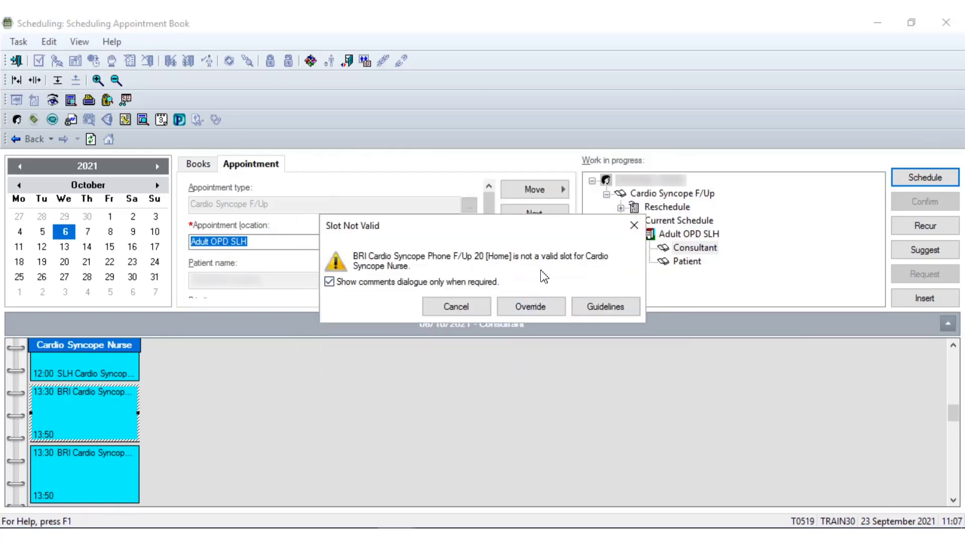
Step: Override the invalid slot type for the rescheduled appointment, giving Hospital - No Capacity as the override reason
left_click(525, 306)
left_click(471, 323)
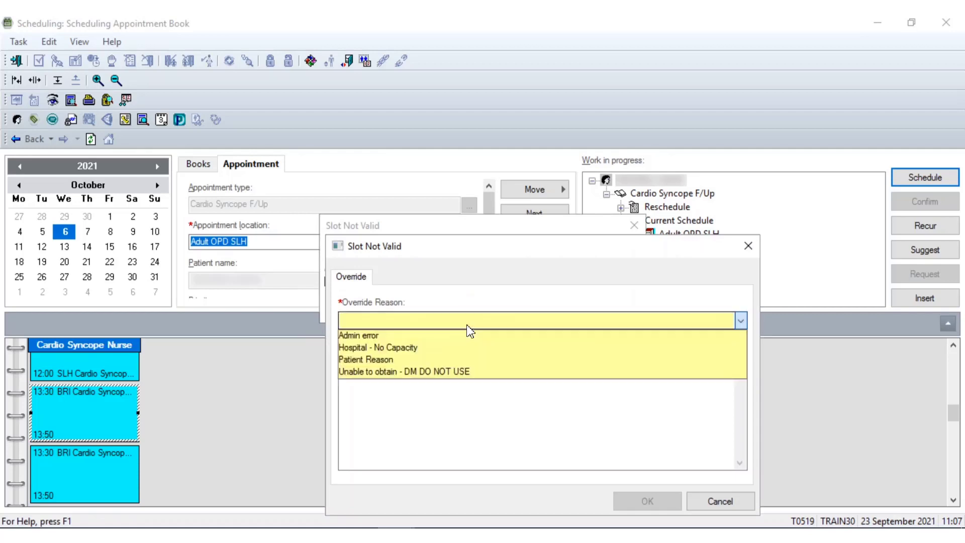
left_click(378, 347)
left_click(647, 501)
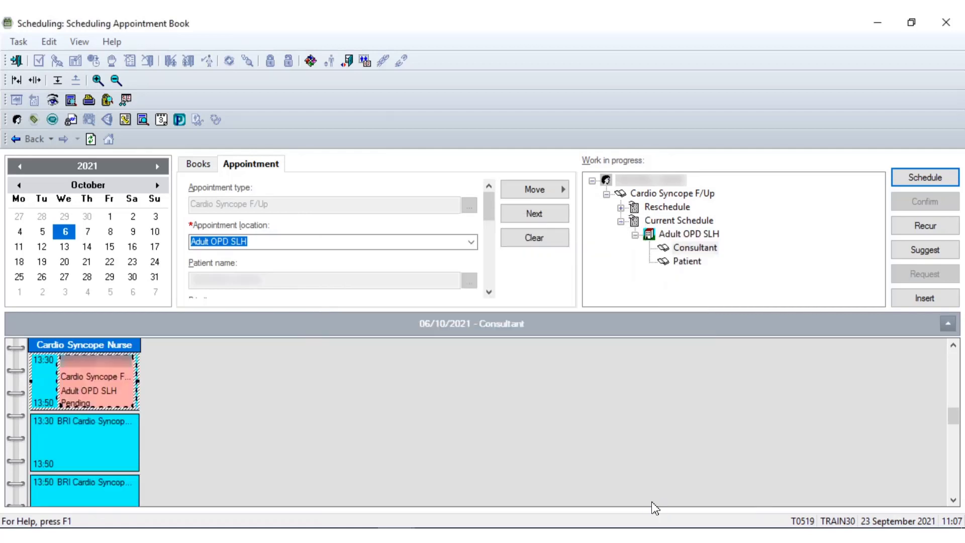
Step: Start confirming the rescheduled Cardio Syncope F/Up appointment, setting Send Letter to Print Services to 2 - No
left_click(924, 203)
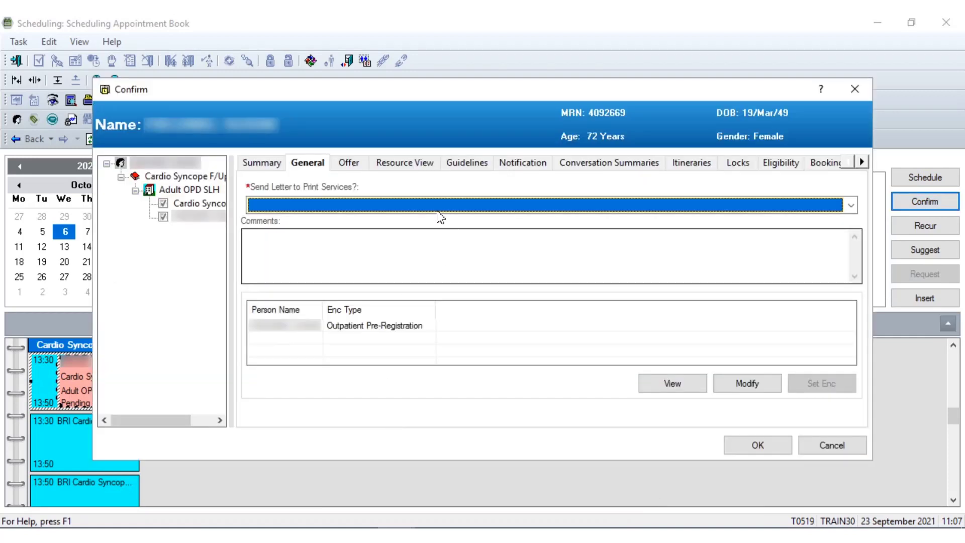
left_click(439, 205)
left_click(366, 231)
left_click(754, 446)
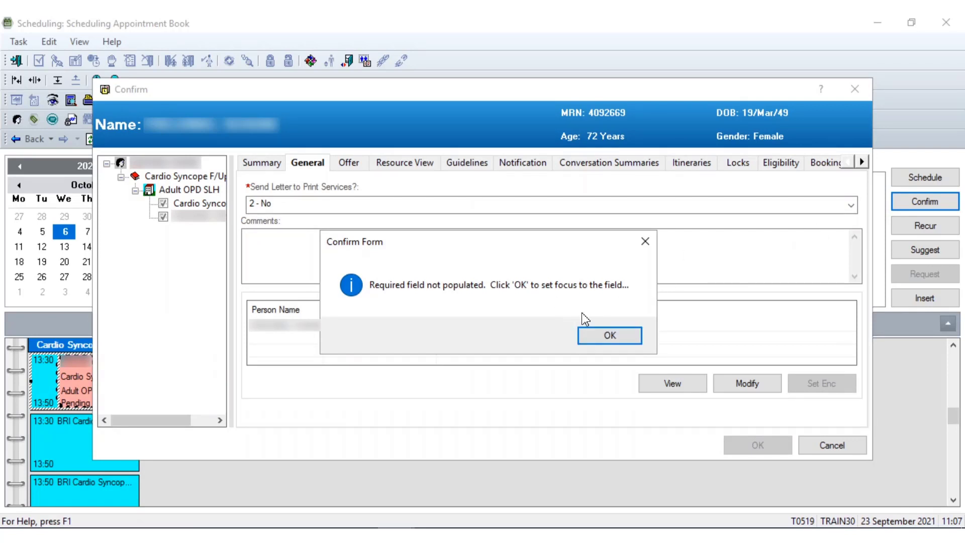
left_click(600, 346)
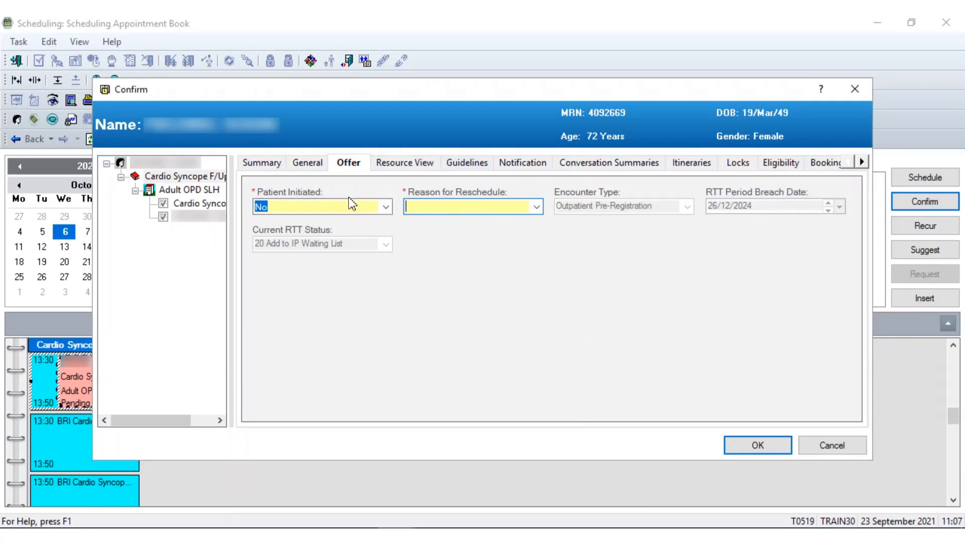
Step: Record the reschedule as not patient initiated, with Results unavailable for clinic as the reason
left_click(385, 206)
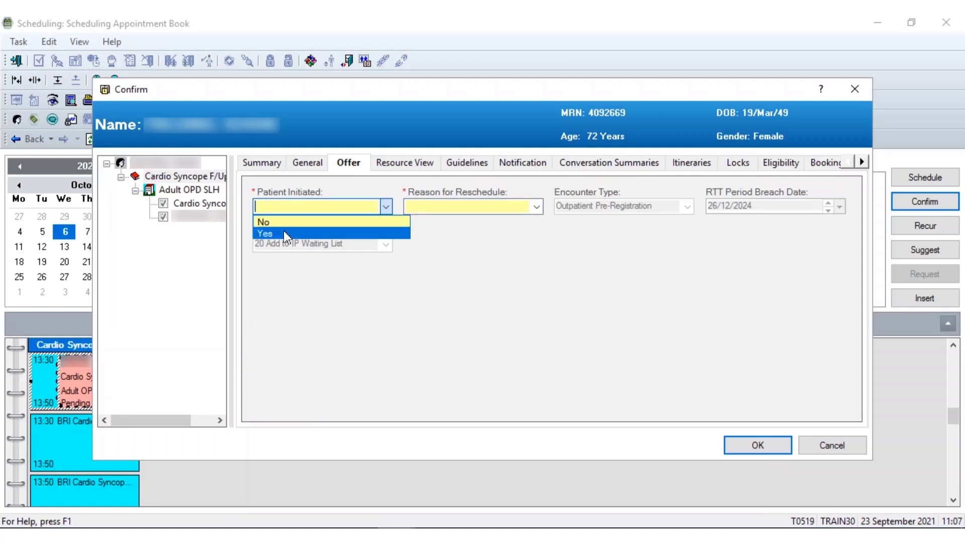
left_click(283, 233)
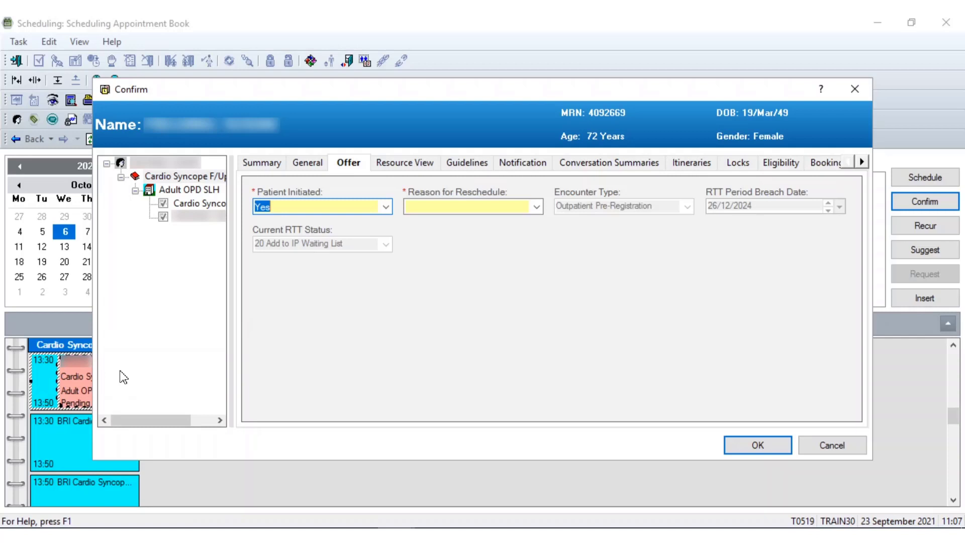
left_click(391, 210)
left_click(305, 227)
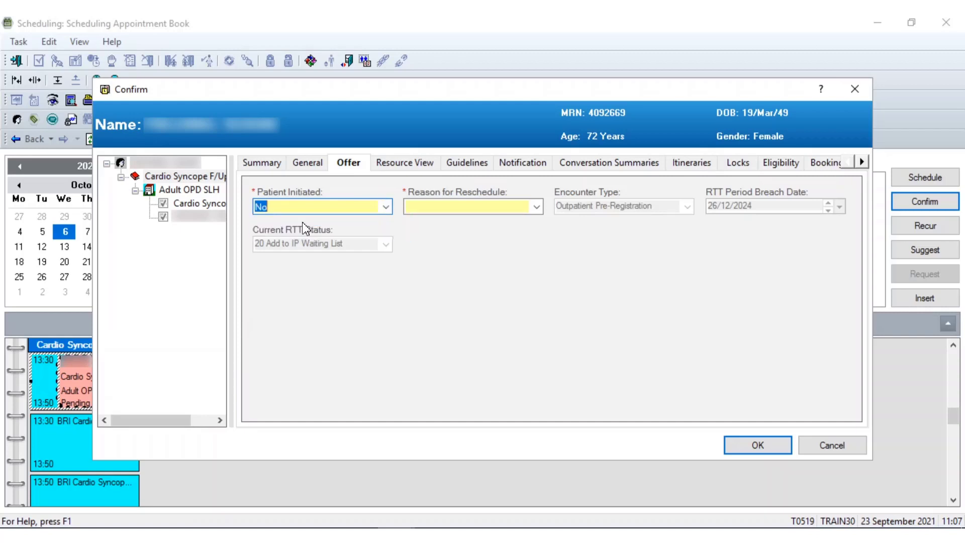
left_click(537, 206)
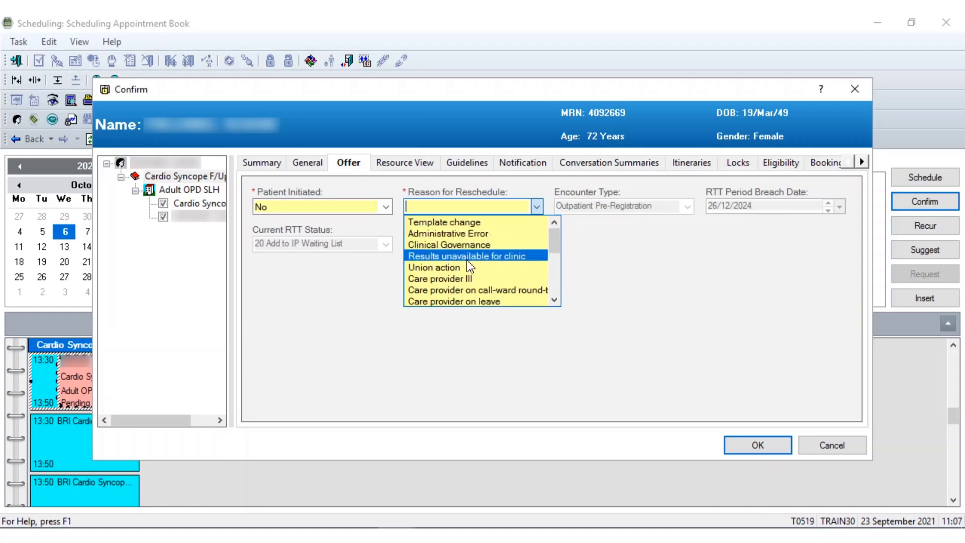
scroll(470, 265, "down", 1)
scroll(470, 265, "up", 1)
left_click(468, 259)
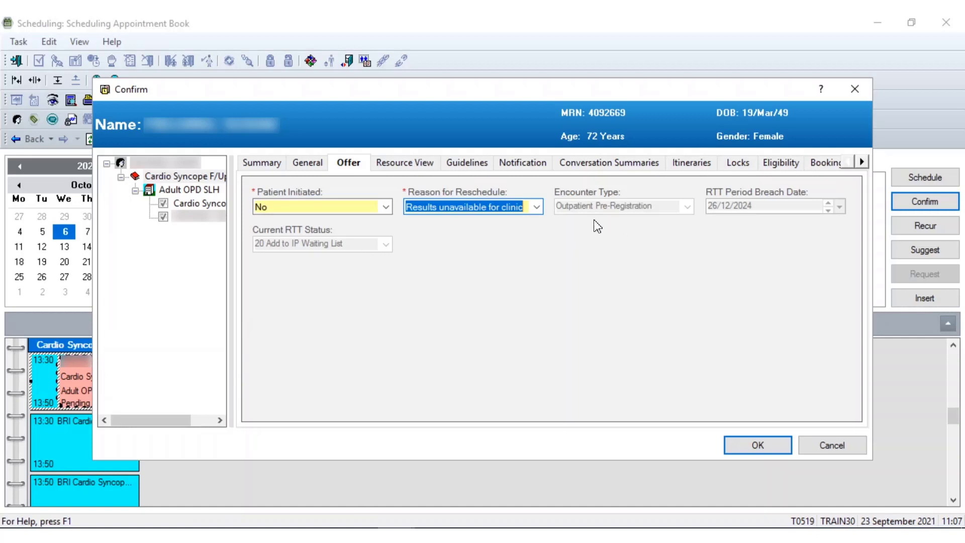
Step: Complete the reschedule with the comment "enter comments here"
left_click(746, 447)
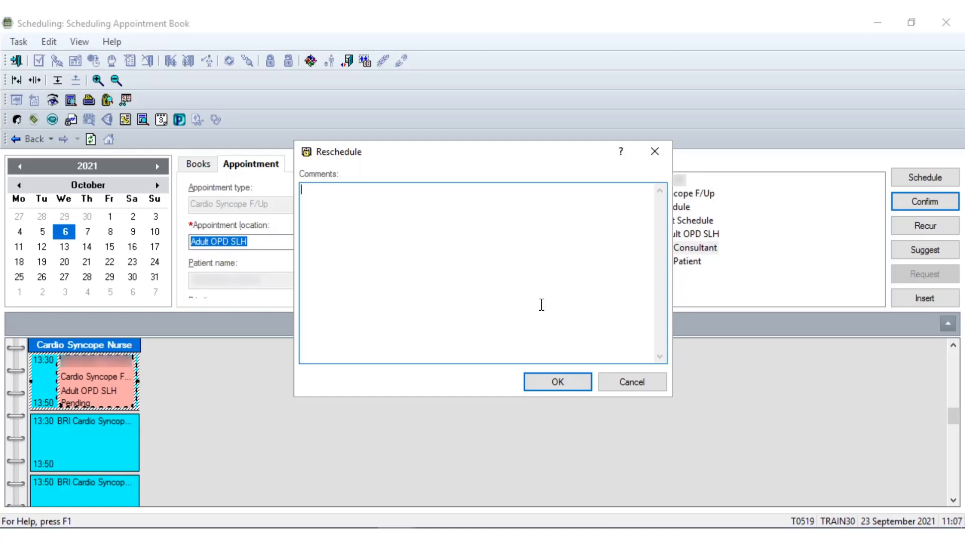
type("enter comments here")
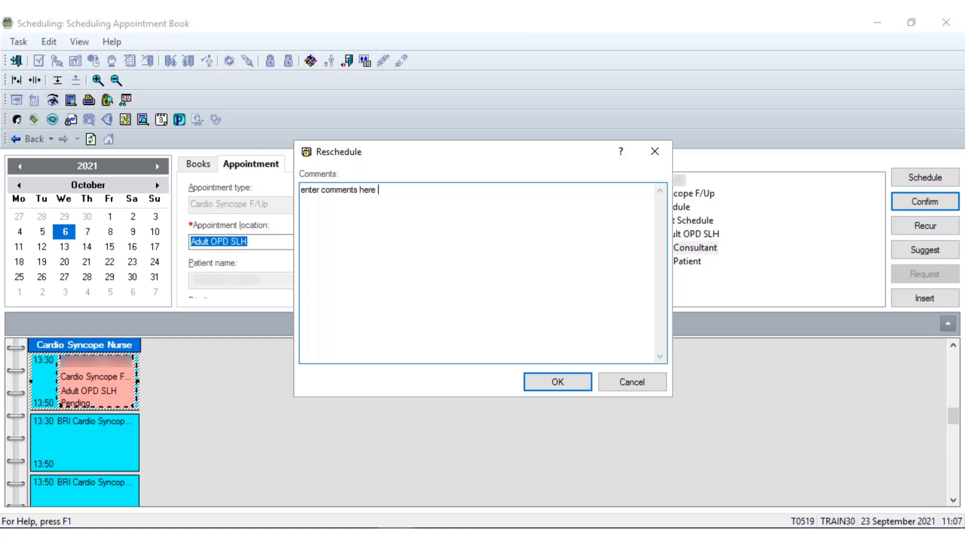
left_click(555, 388)
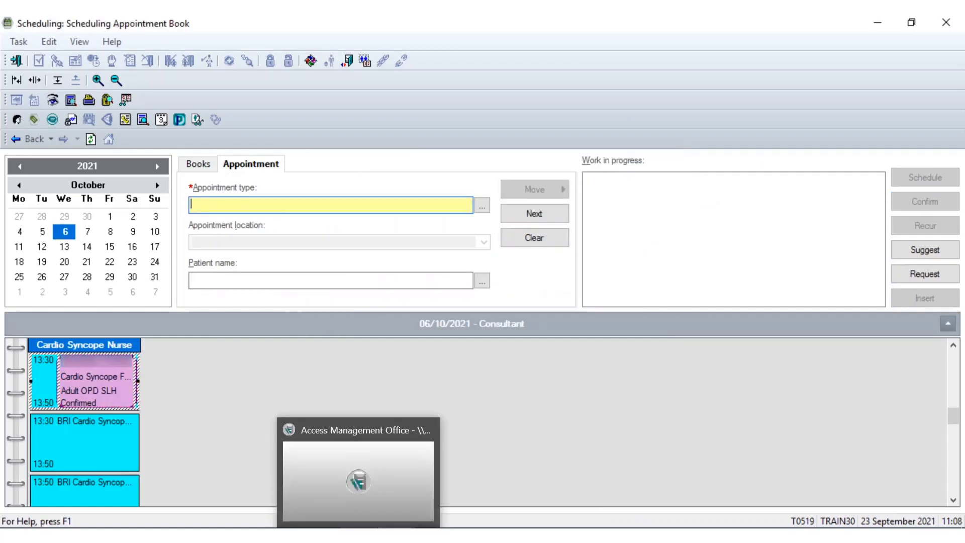
Step: Switch to the Standard Patient Enquiry window and start cancelling the patient's 06/10/2021 13:30 Cardio Syncope F/Up appointment
mouse_move(436, 514)
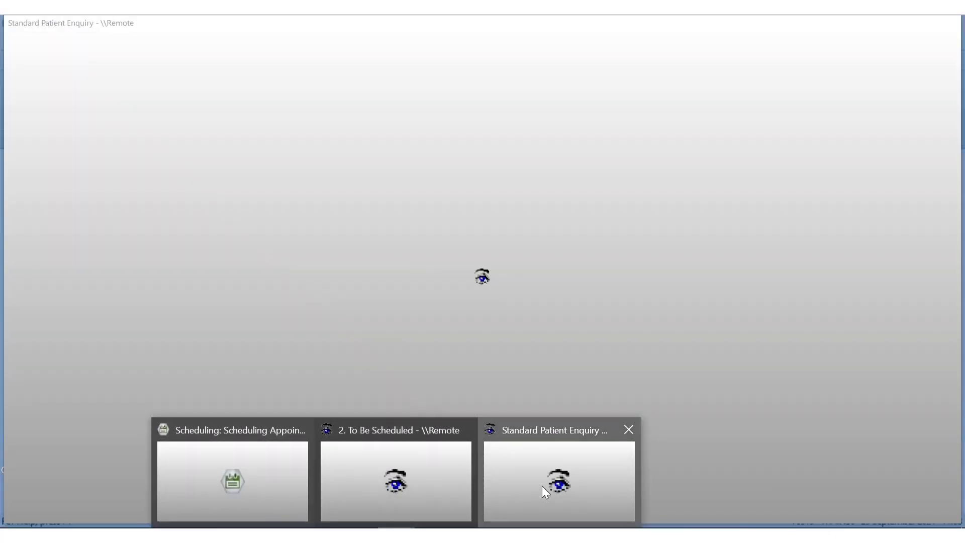
left_click(542, 485)
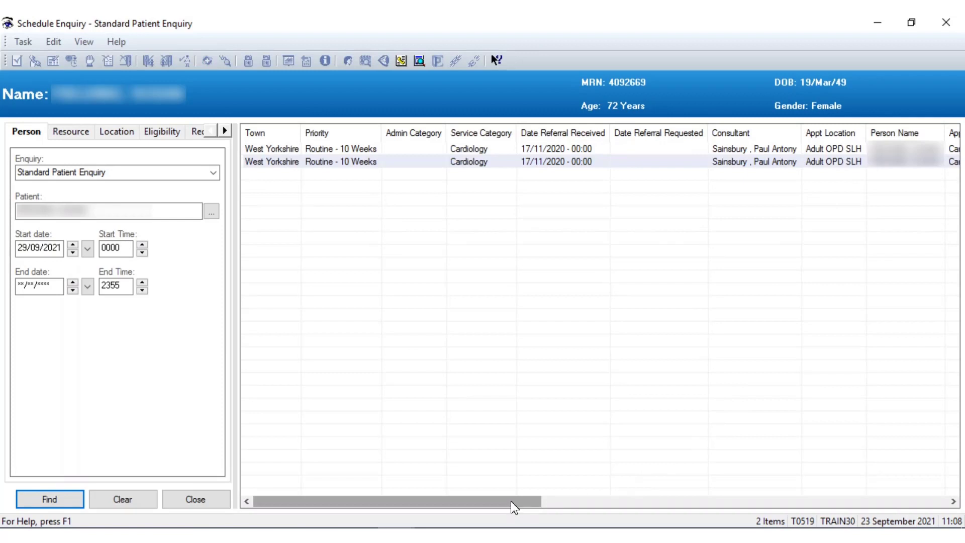
left_click_drag(511, 501, 706, 509)
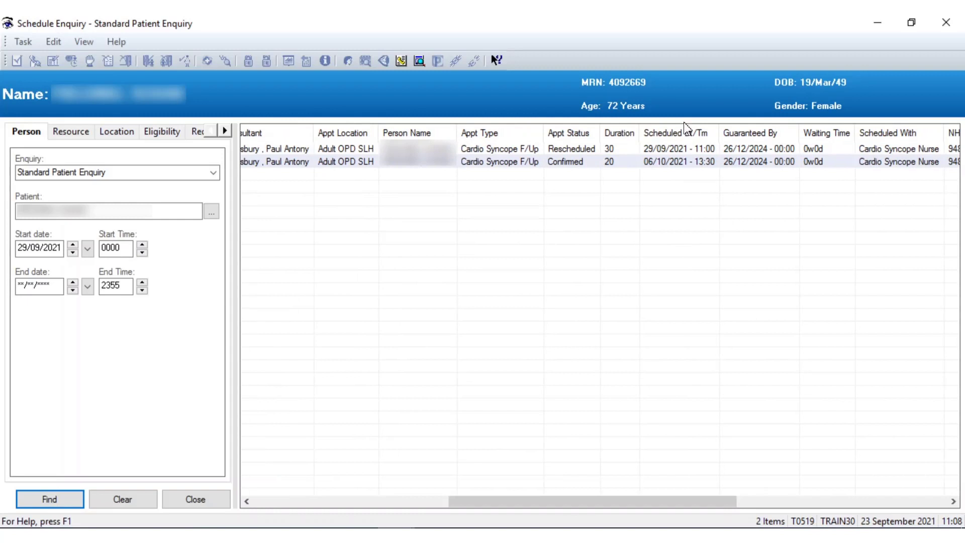
left_click(682, 165)
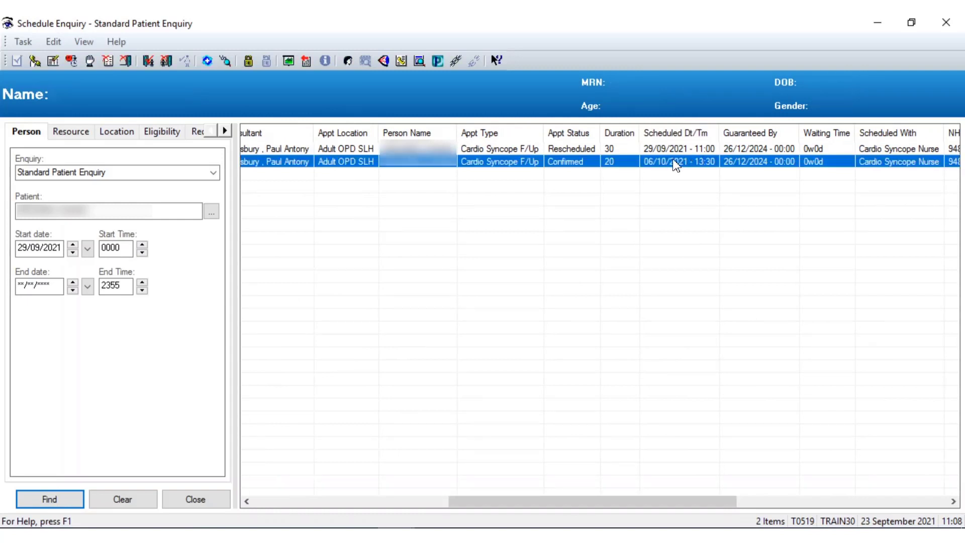
right_click(548, 167)
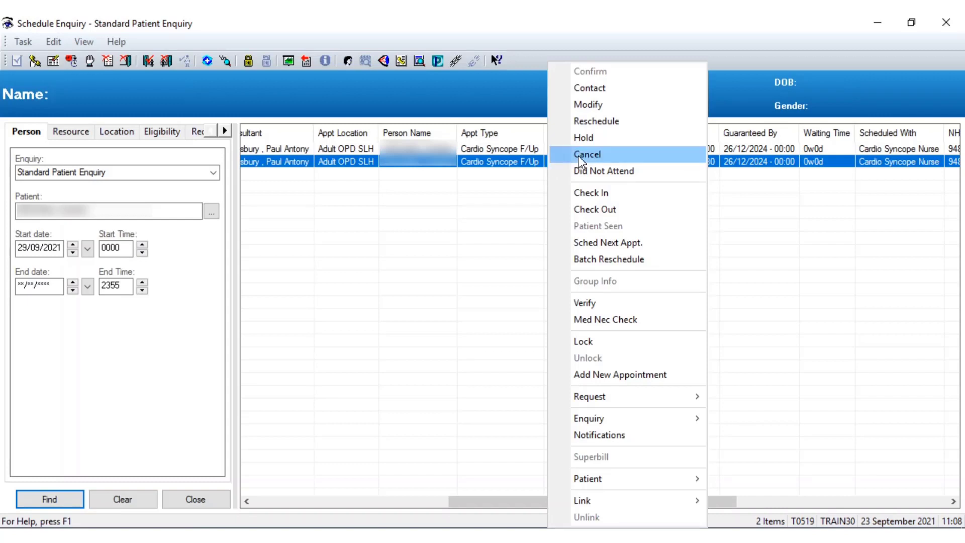
left_click(595, 155)
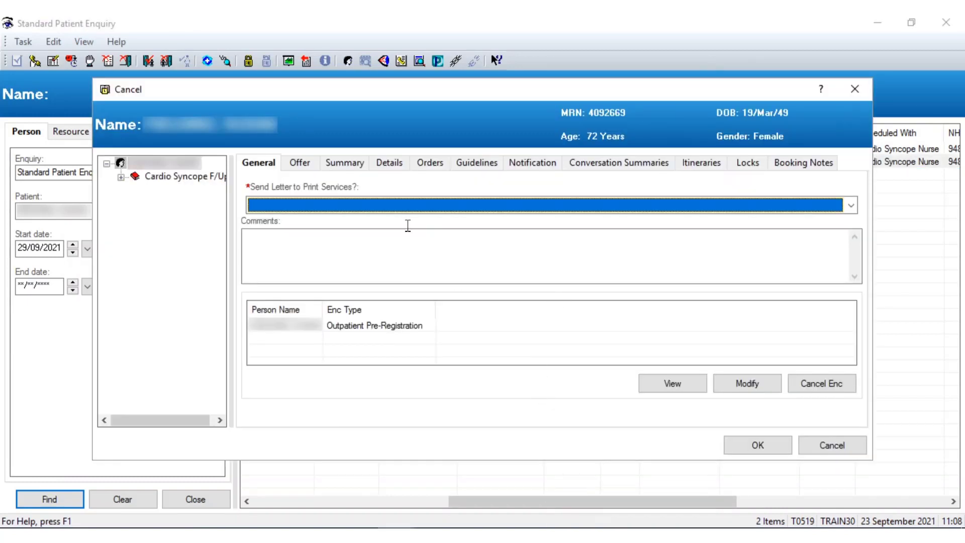
Step: Set Send Letter to Print Services to 2 - No for the cancellation and proceed to its required offer details
left_click(301, 207)
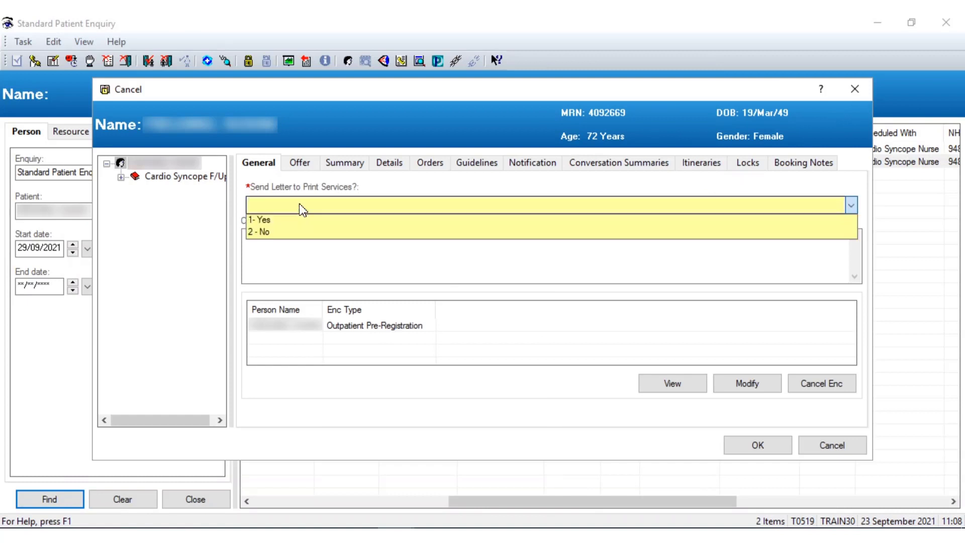
left_click(293, 231)
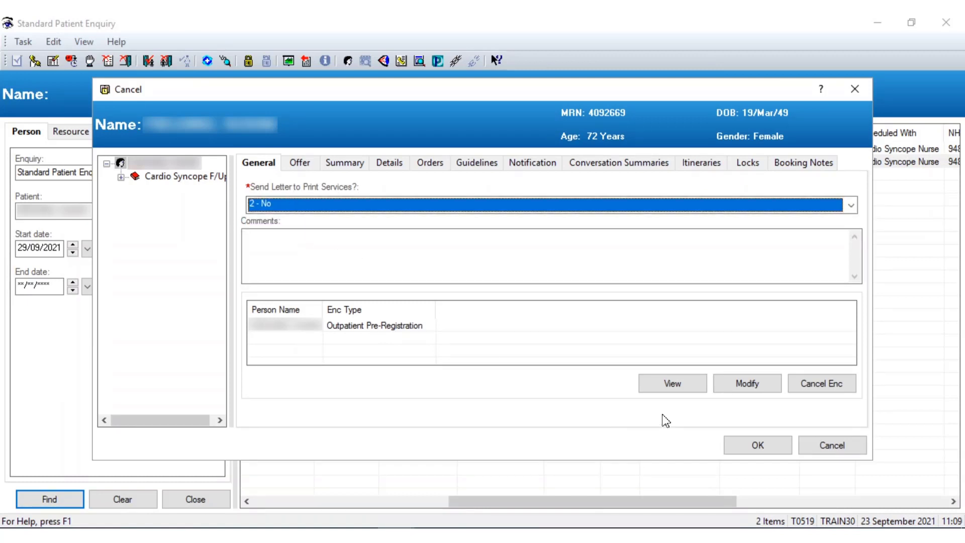
left_click(729, 438)
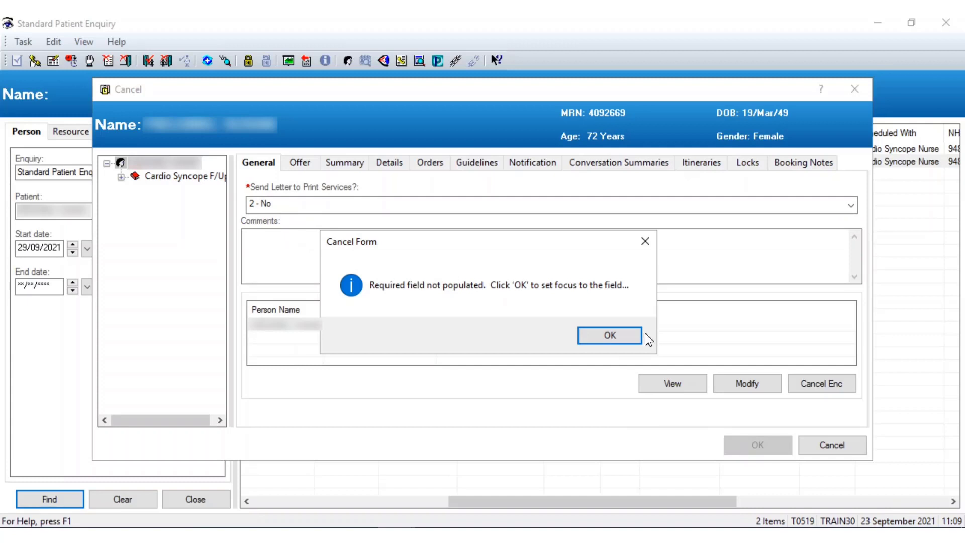
left_click(624, 336)
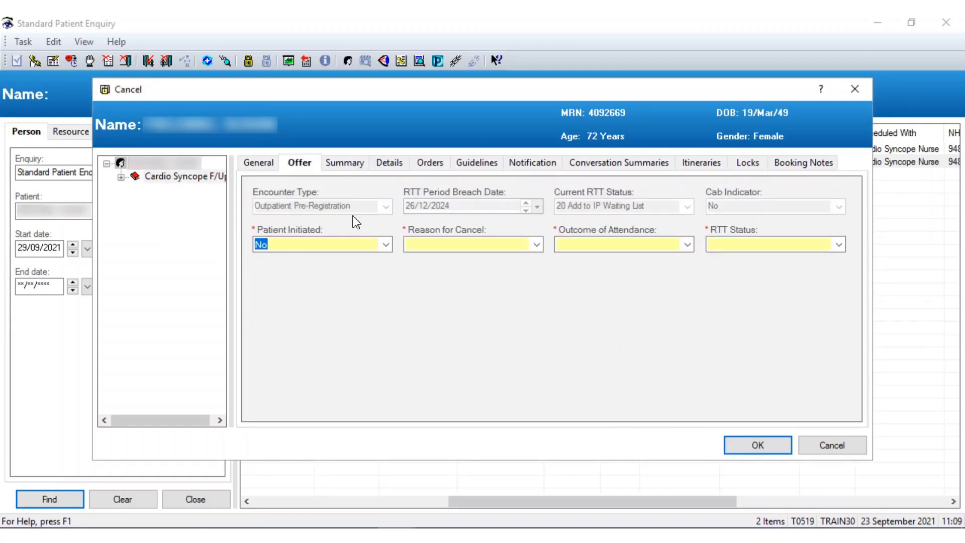
Step: Record the cancellation as not patient initiated, with Results unavailable for clinic as the cancel reason
left_click(386, 244)
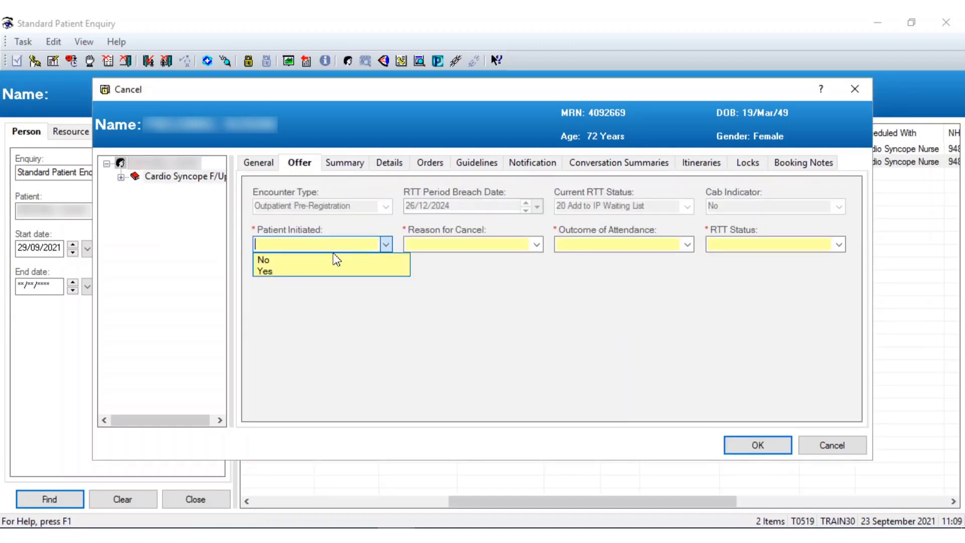
left_click(528, 256)
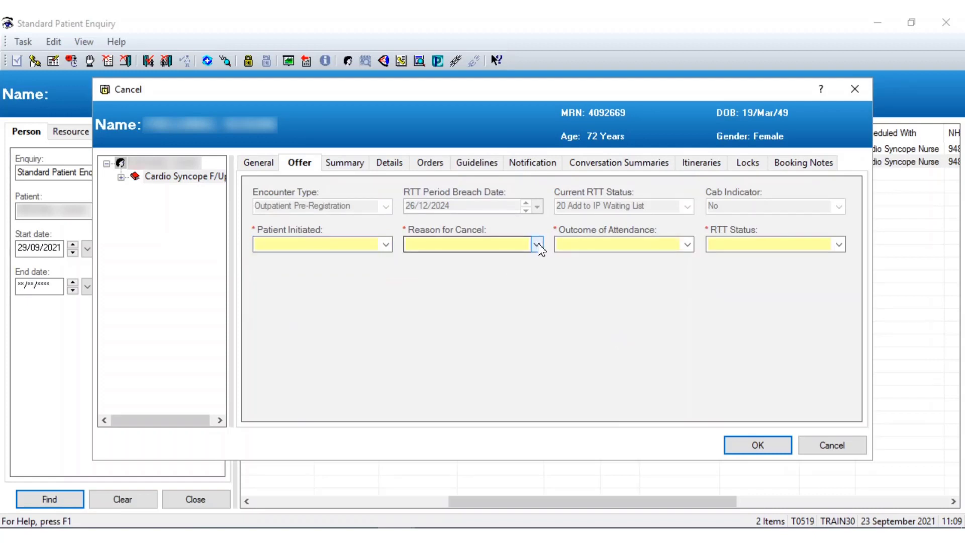
left_click(386, 245)
left_click(369, 256)
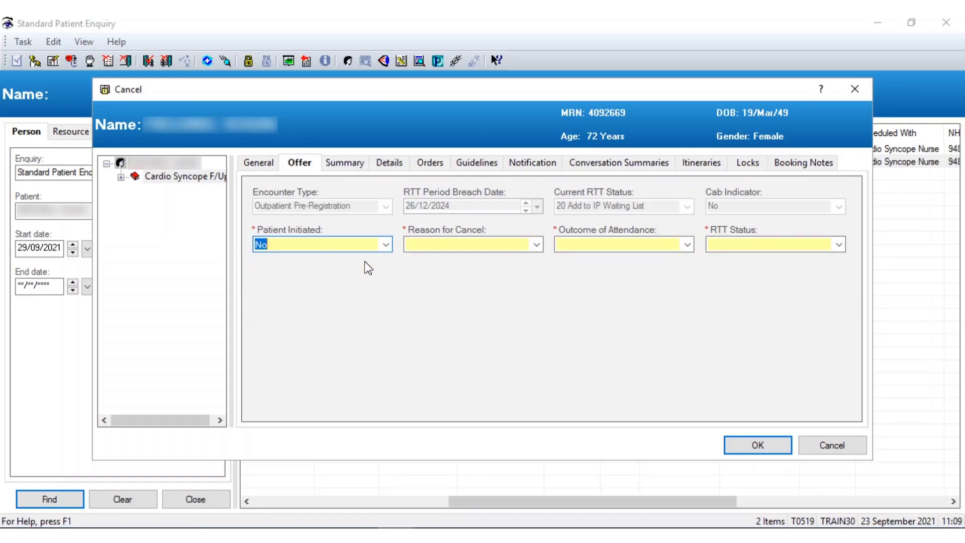
left_click(537, 245)
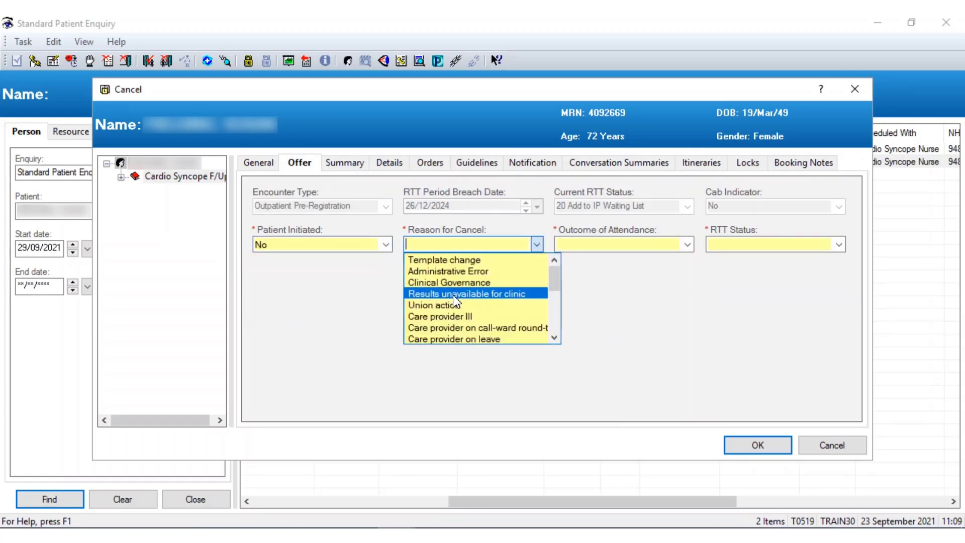
left_click(454, 297)
Step: Complete the cancellation with the outcome Appointment to be made at a later date and RTT status 20 Clock Continues
left_click(687, 245)
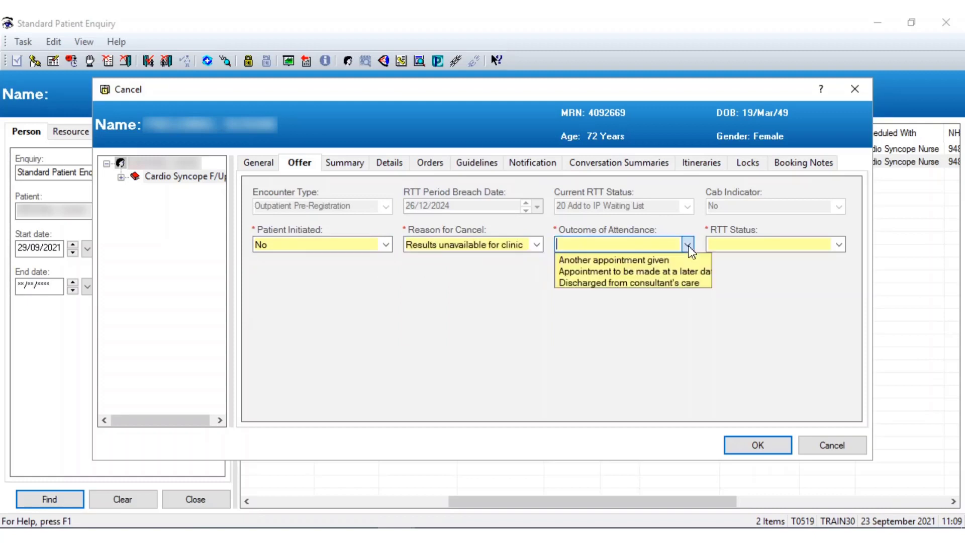
left_click(600, 283)
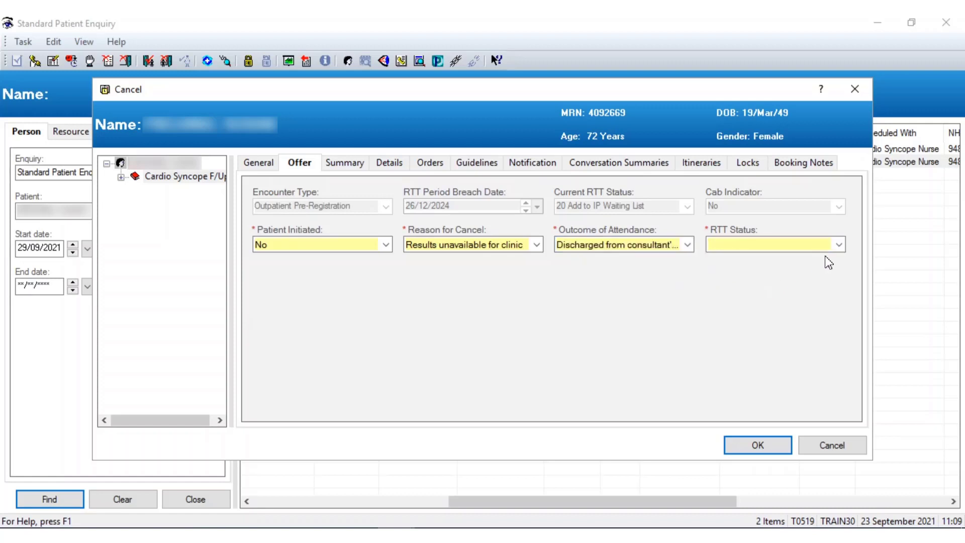
left_click(838, 245)
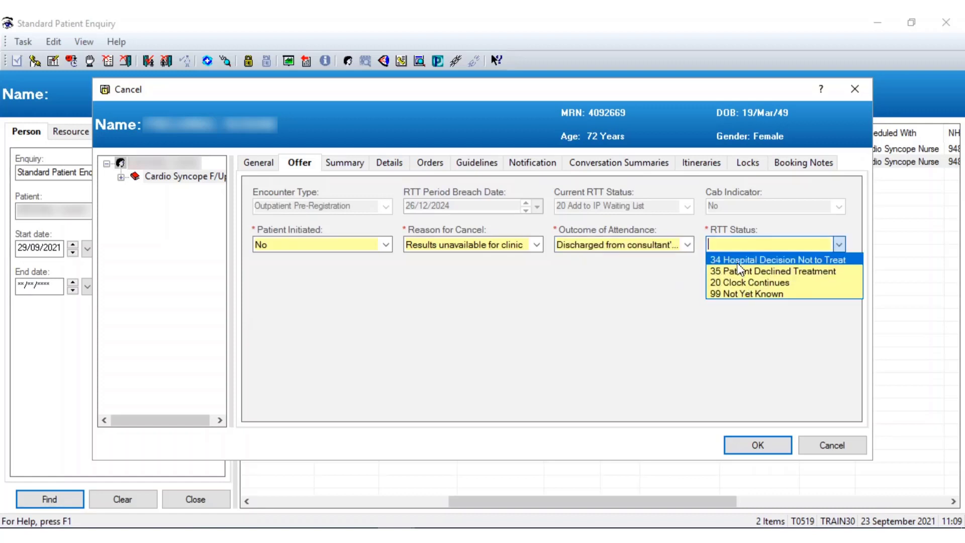
left_click(687, 245)
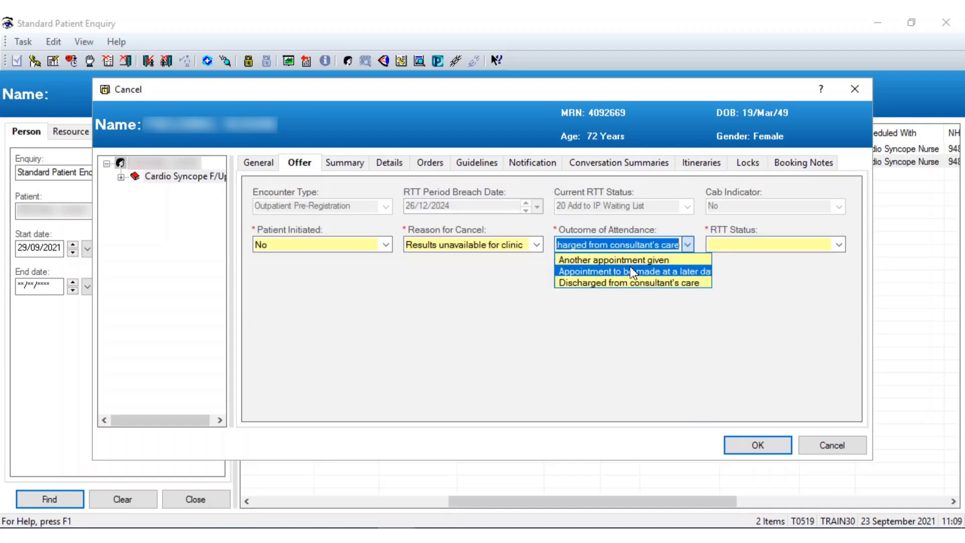
left_click(633, 272)
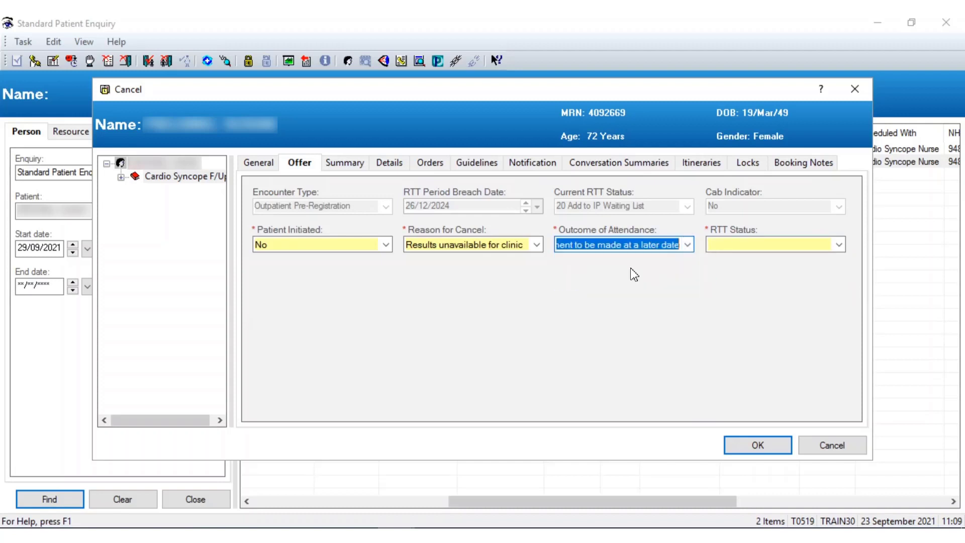
left_click(839, 246)
left_click(838, 245)
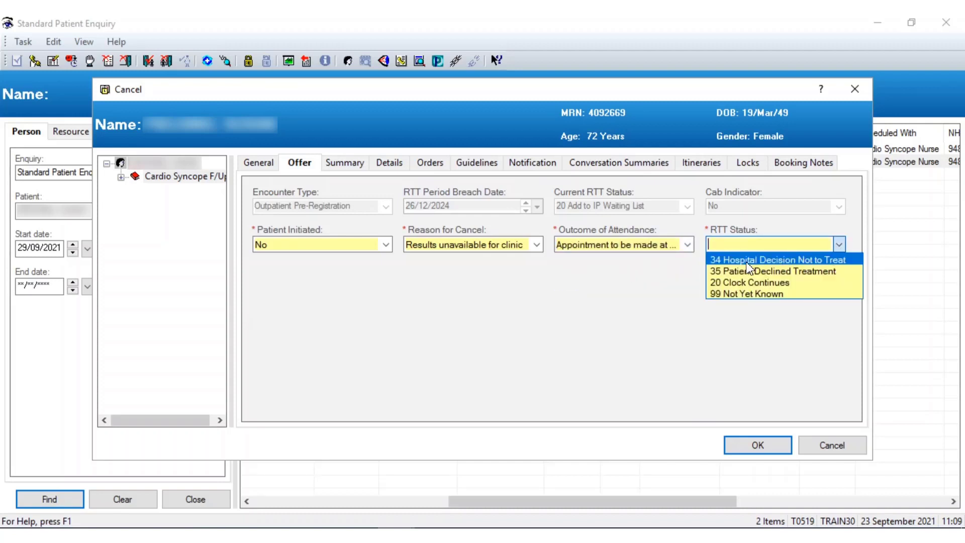
left_click(737, 281)
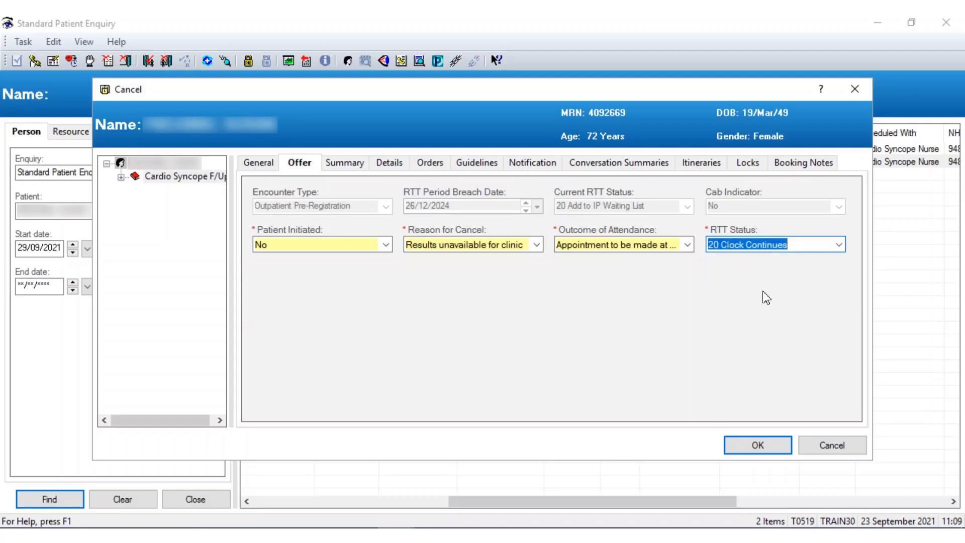
left_click(758, 446)
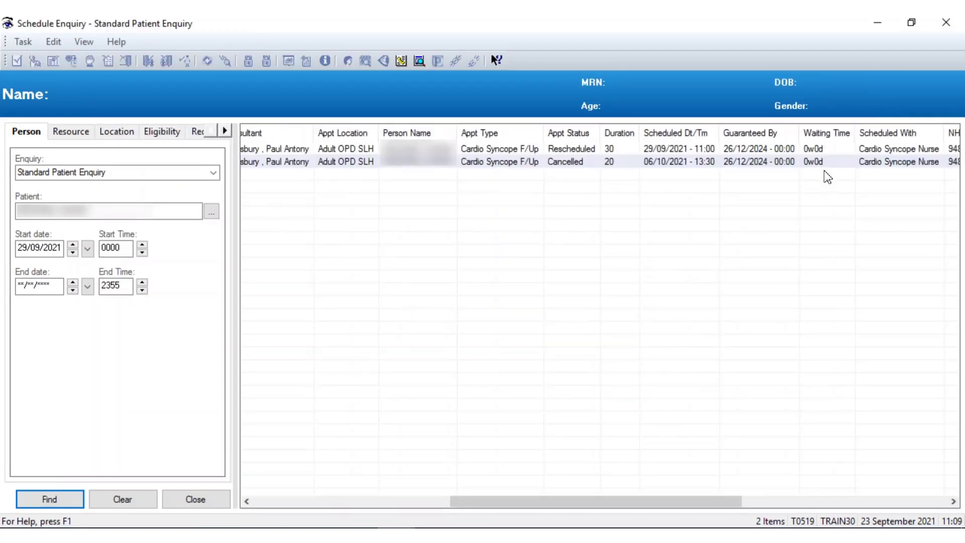
Step: Start undoing the cancellation of the 06/10/2021 13:30 appointment
left_click(437, 166)
right_click(440, 172)
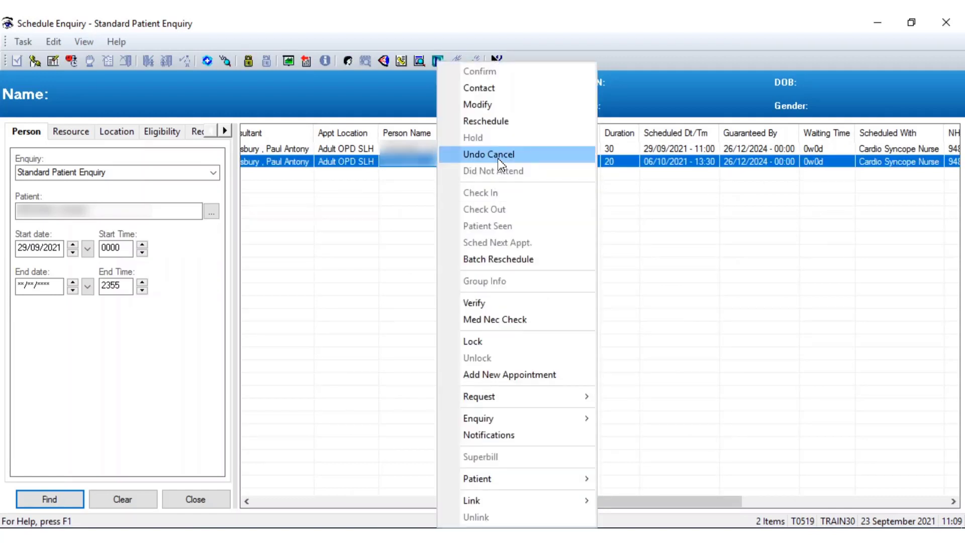